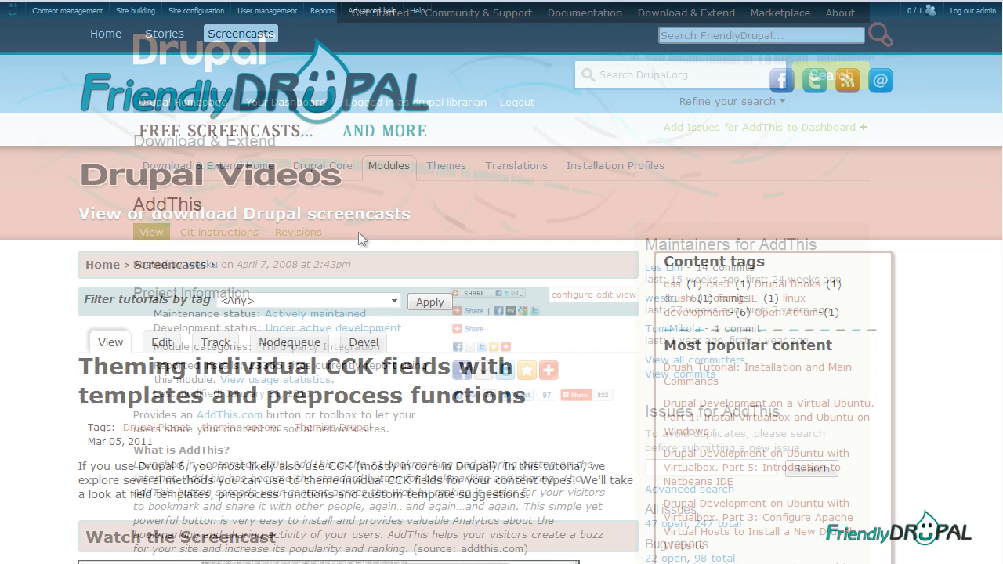
- Open the AddThis configuration page from Site configuration and right-click the addthis.com button-select link
mouse_move(187, 21)
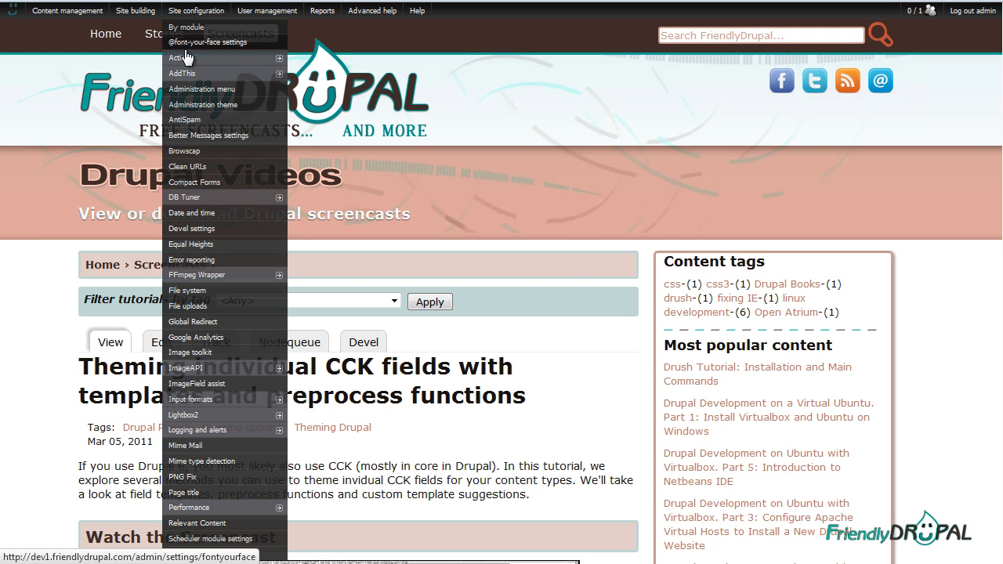
mouse_move(192, 78)
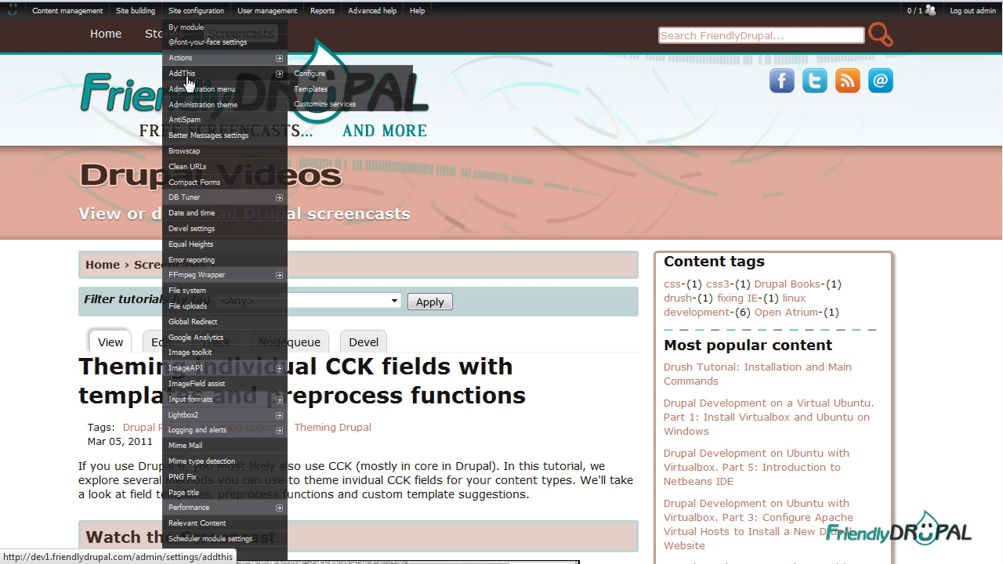
click(320, 81)
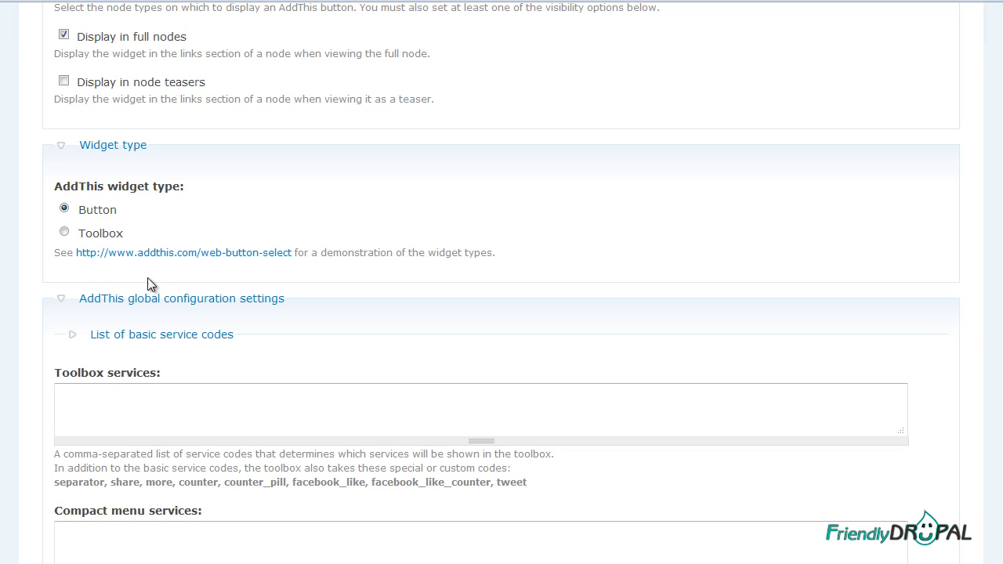
right_click(158, 253)
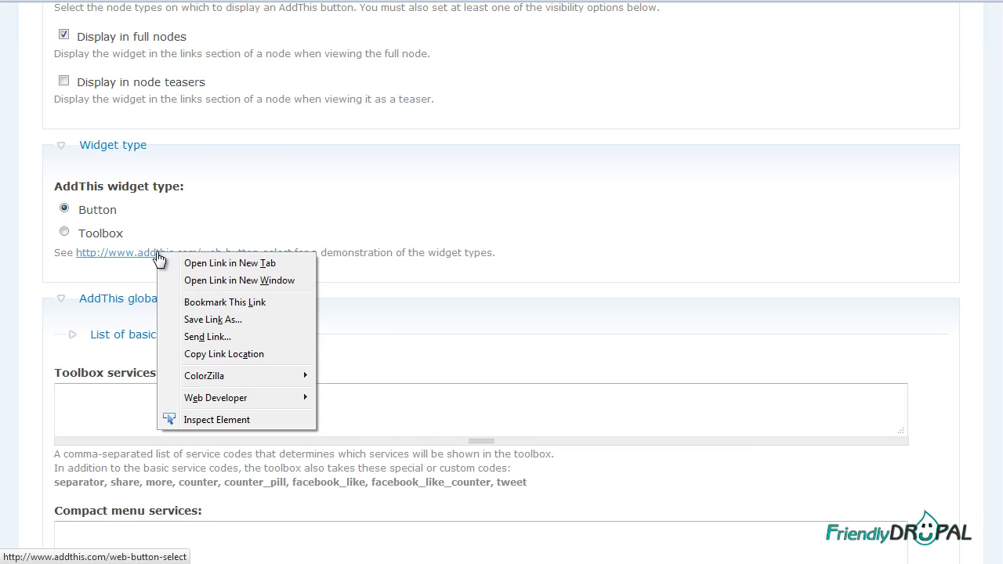
- Open the addthis.com Get AddThis page in a new tab, dismiss the Register prompt, and browse its button styles
click(174, 267)
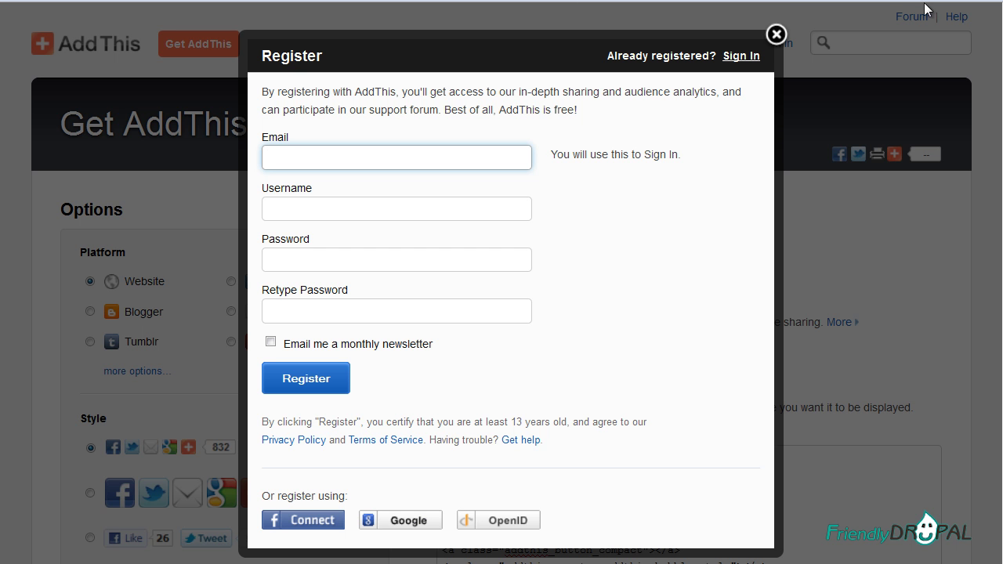
click(775, 35)
scroll(770, 376, down, 2)
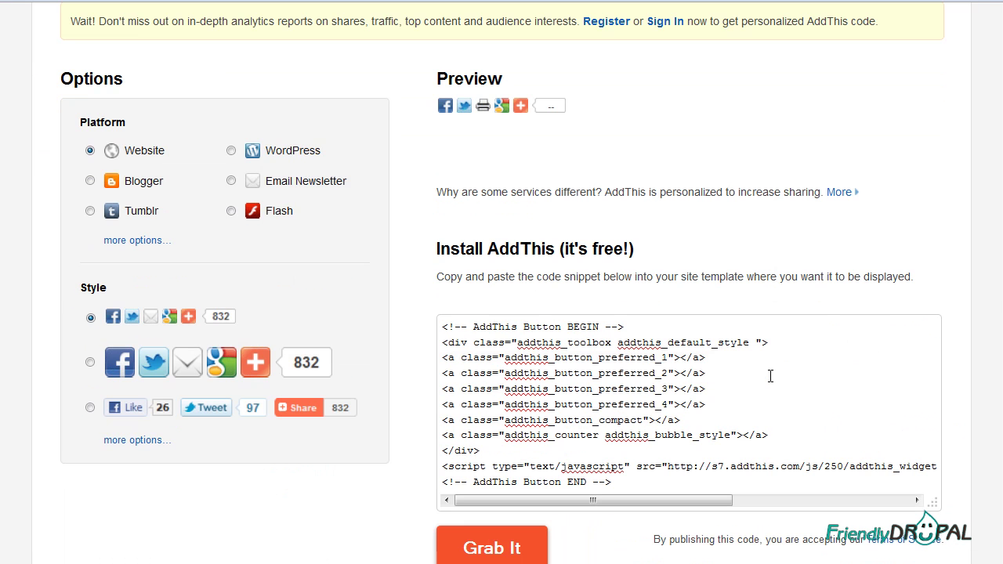
scroll(770, 376, up, 2)
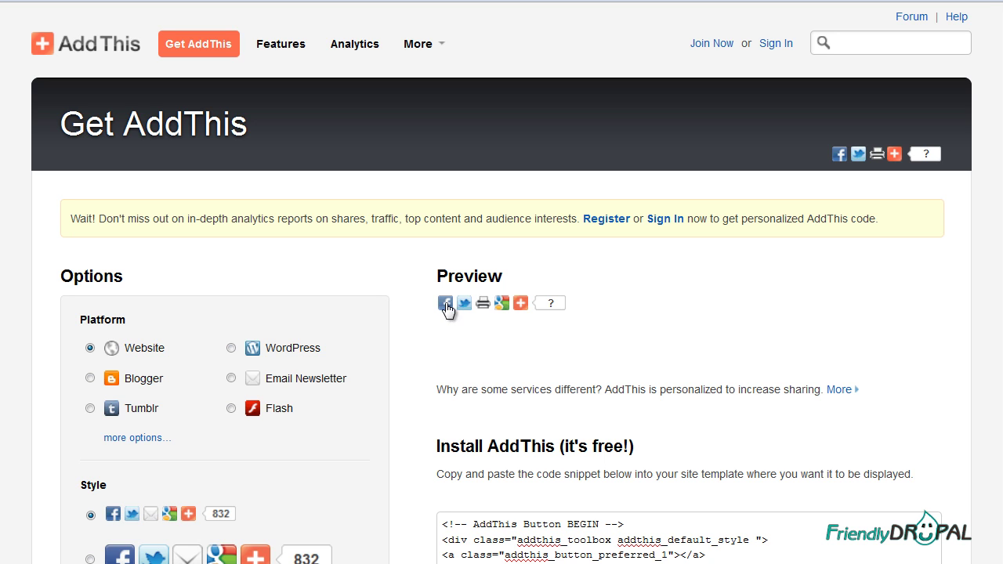
mouse_move(527, 306)
scroll(835, 468, down, 3)
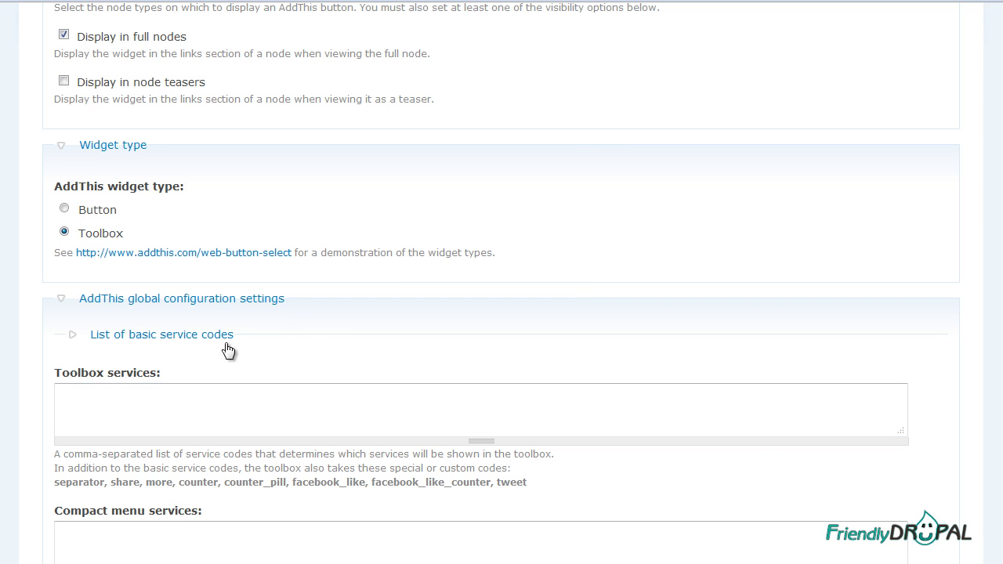
- Expand 'List of basic service codes' and highlight the facebook service code
click(174, 342)
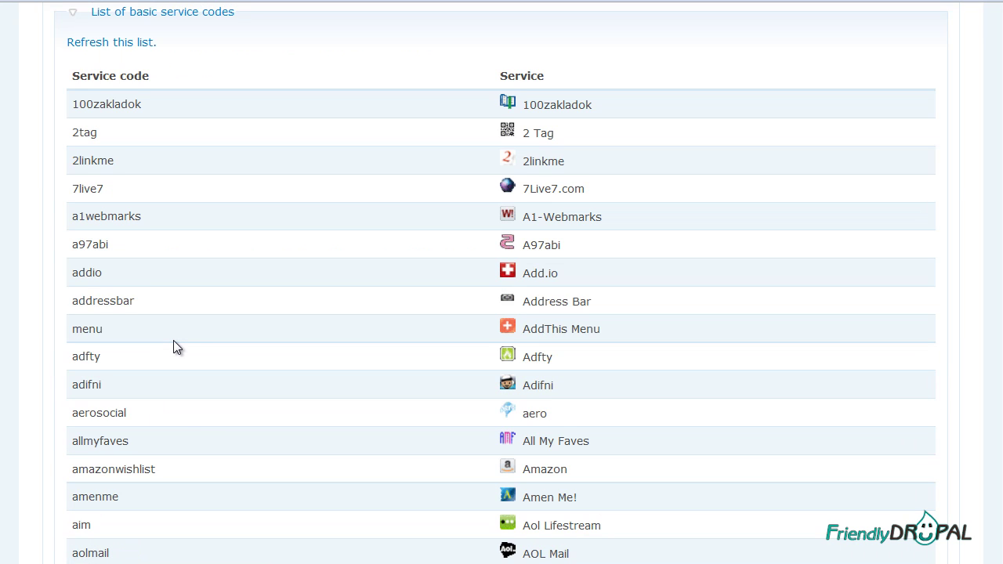
scroll(173, 340, down, 10)
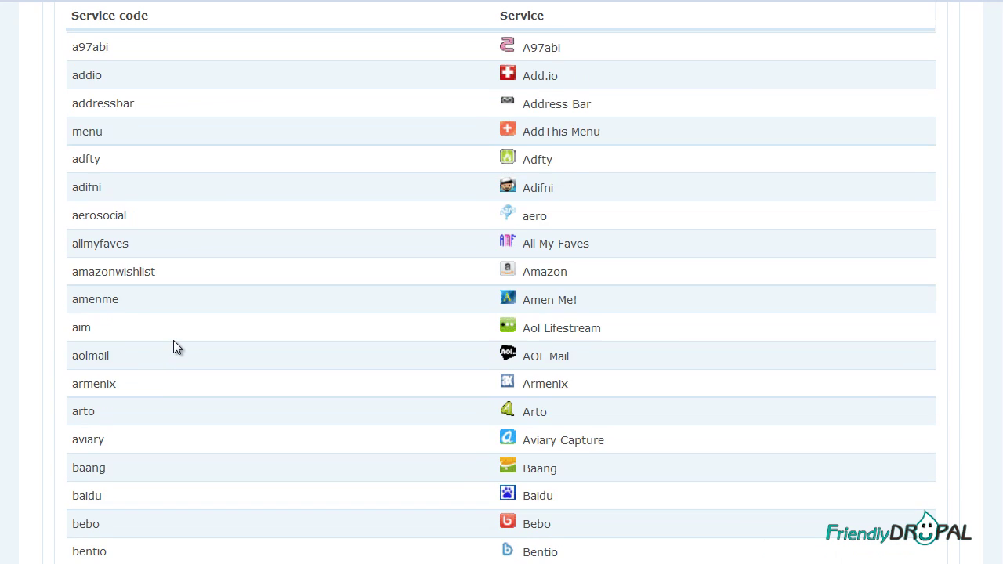
scroll(174, 340, down, 15)
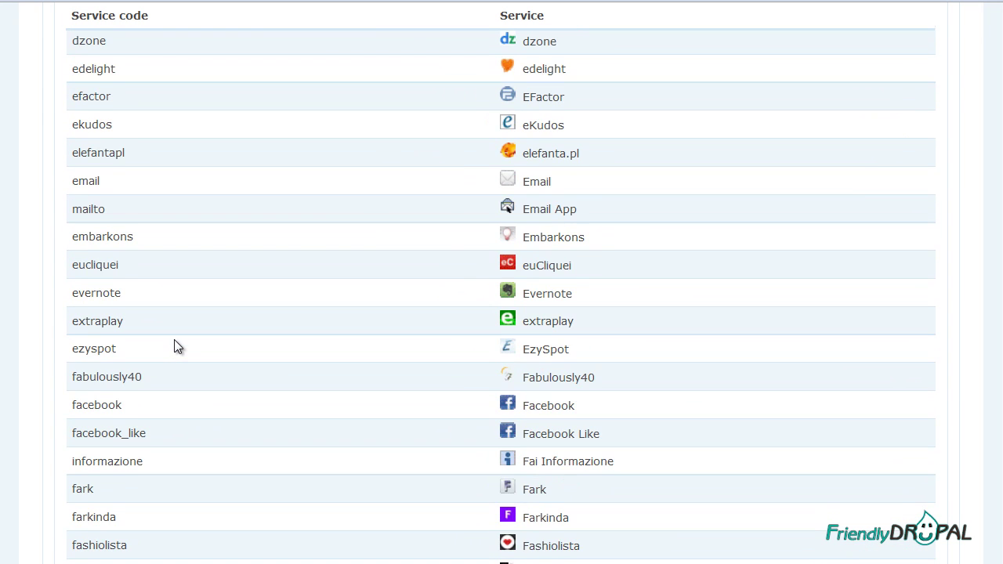
drag(130, 404, 73, 402)
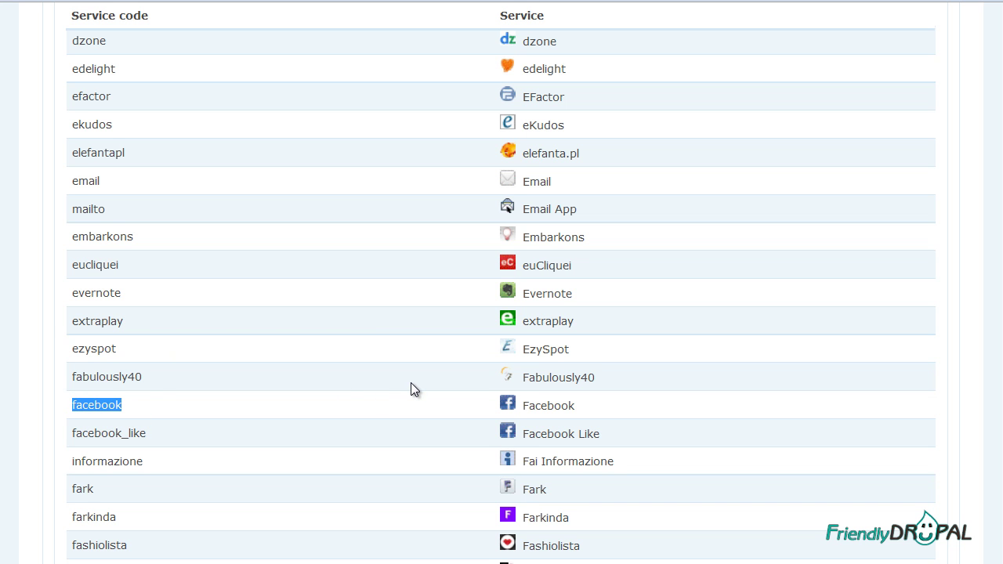
scroll(410, 383, down, 20)
scroll(410, 390, down, 20)
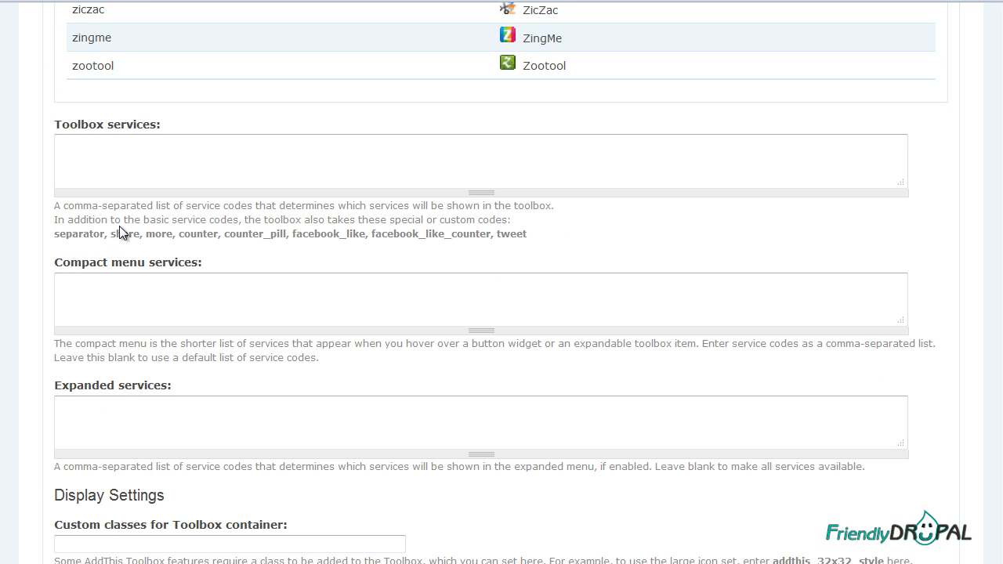
- Enter facebook,twitter in the Toolbox services field
click(126, 160)
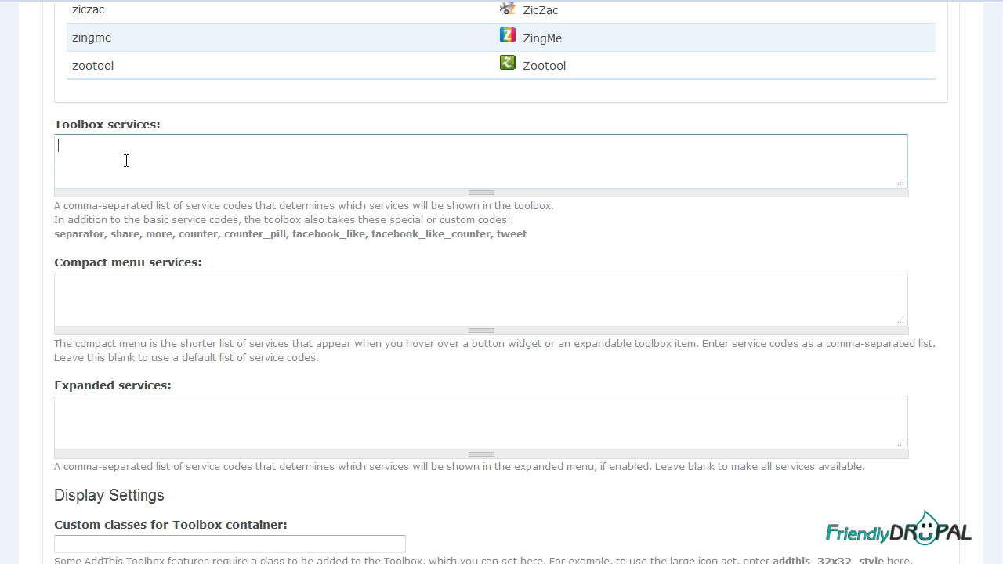
text(facebook)
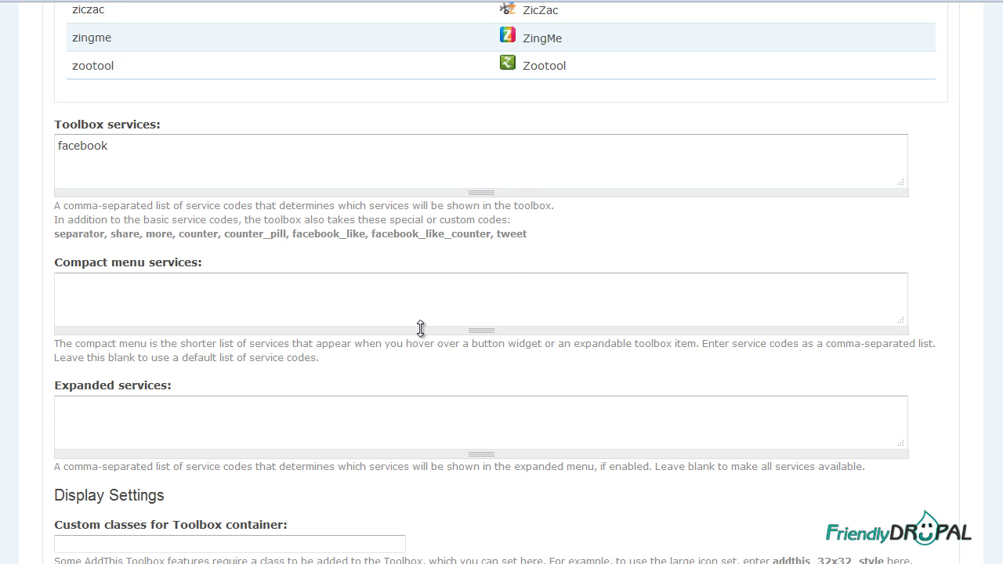
scroll(420, 328, up, 20)
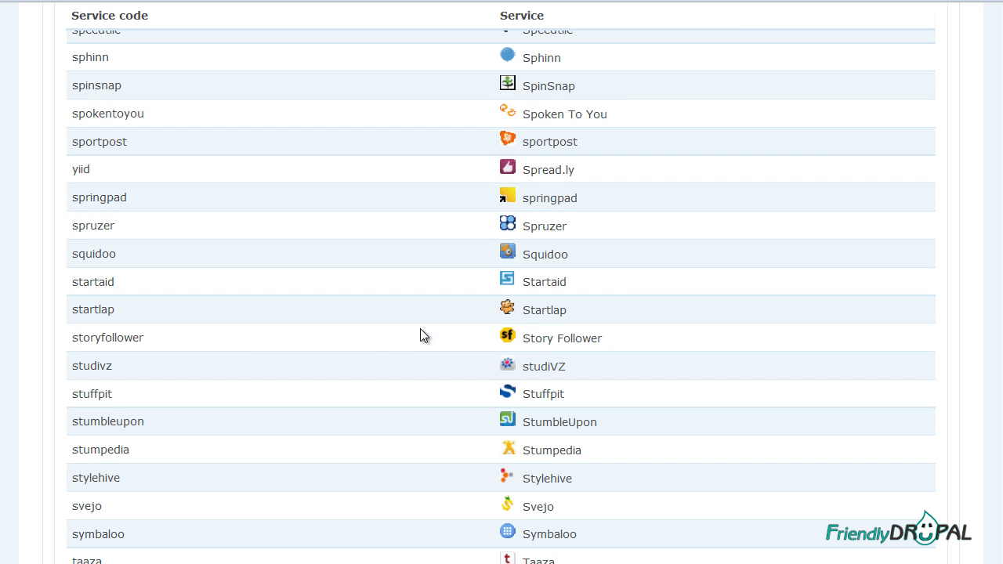
scroll(420, 329, down, 10)
double_click(94, 306)
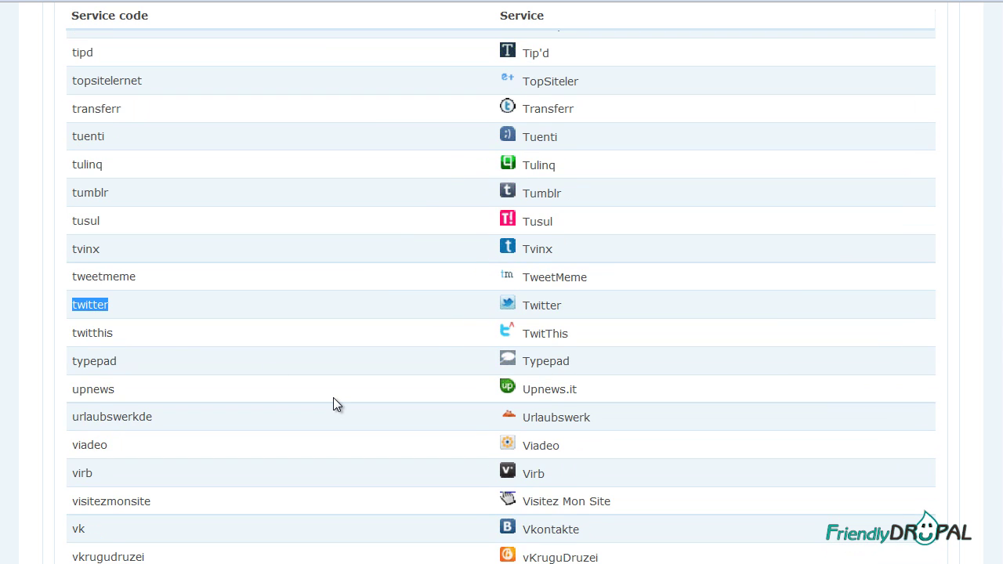
scroll(332, 397, down, 20)
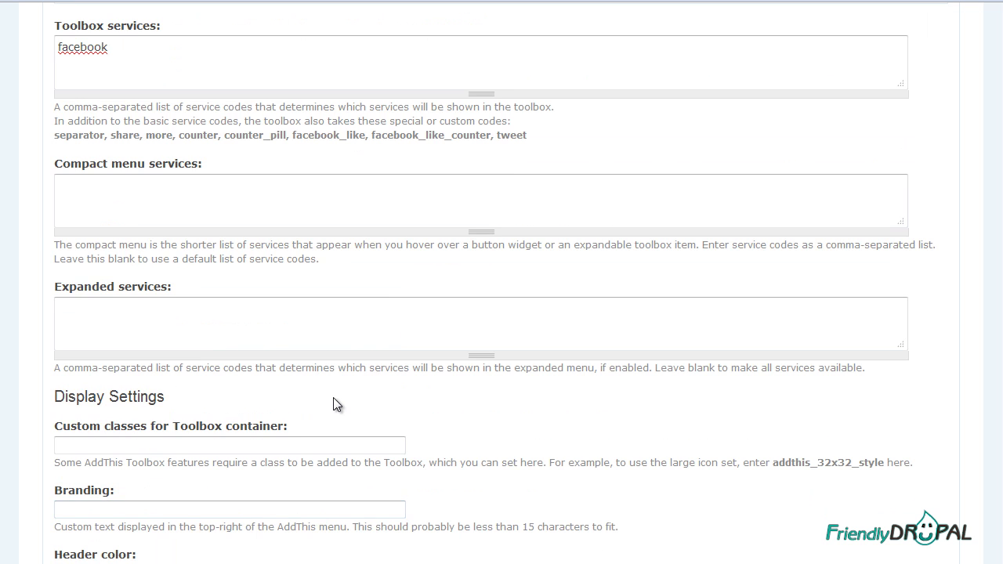
scroll(333, 397, up, 3)
click(228, 240)
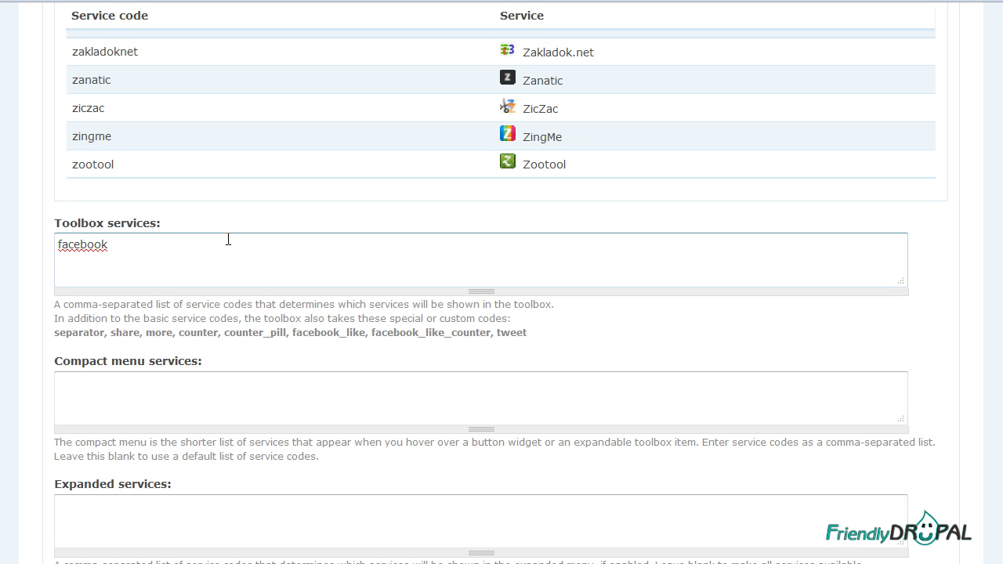
text(,twitter)
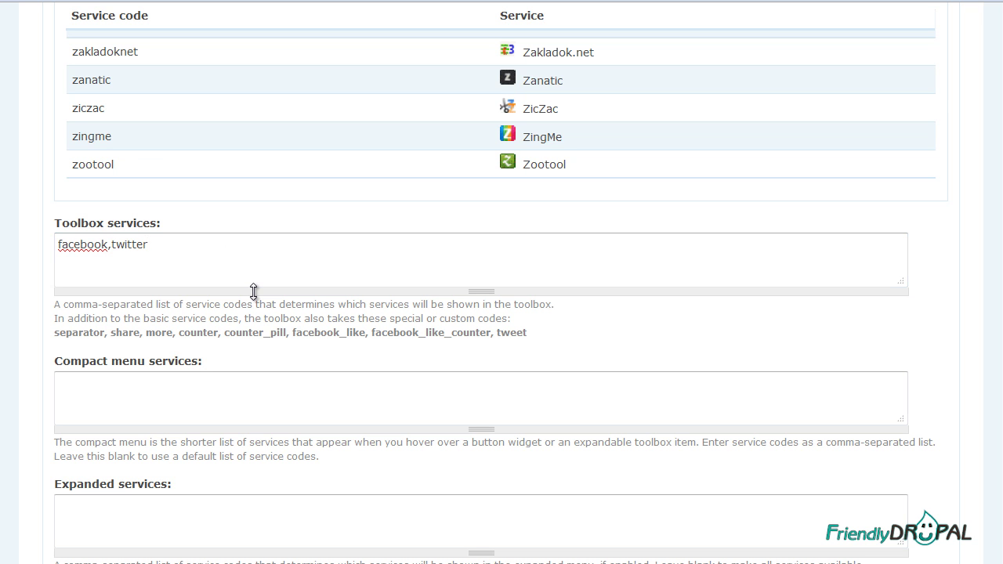
- Copy the menu code from the service list and paste it after facebook,twitter,
scroll(253, 291, up, 7)
scroll(253, 291, up, 9)
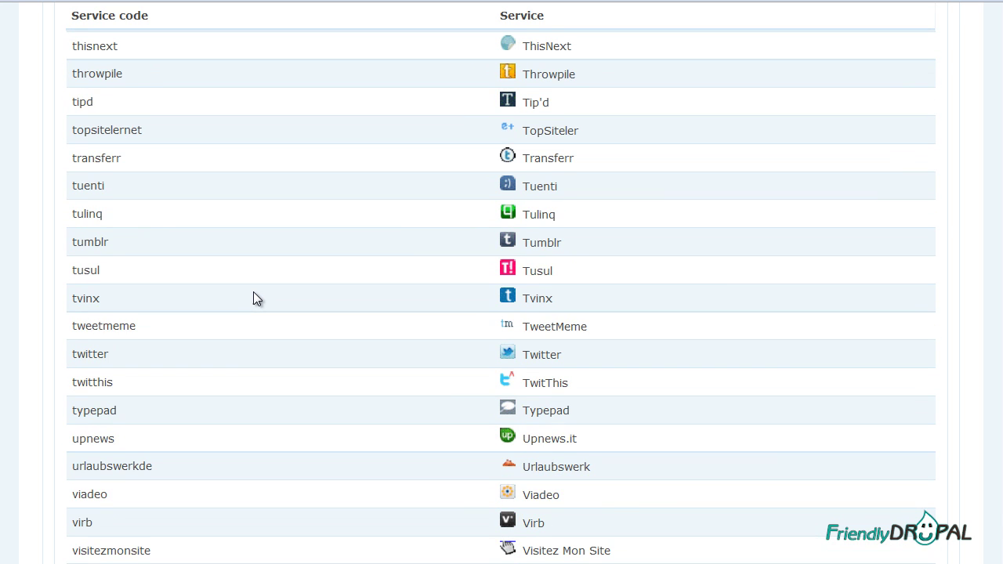
scroll(253, 298, down, 5)
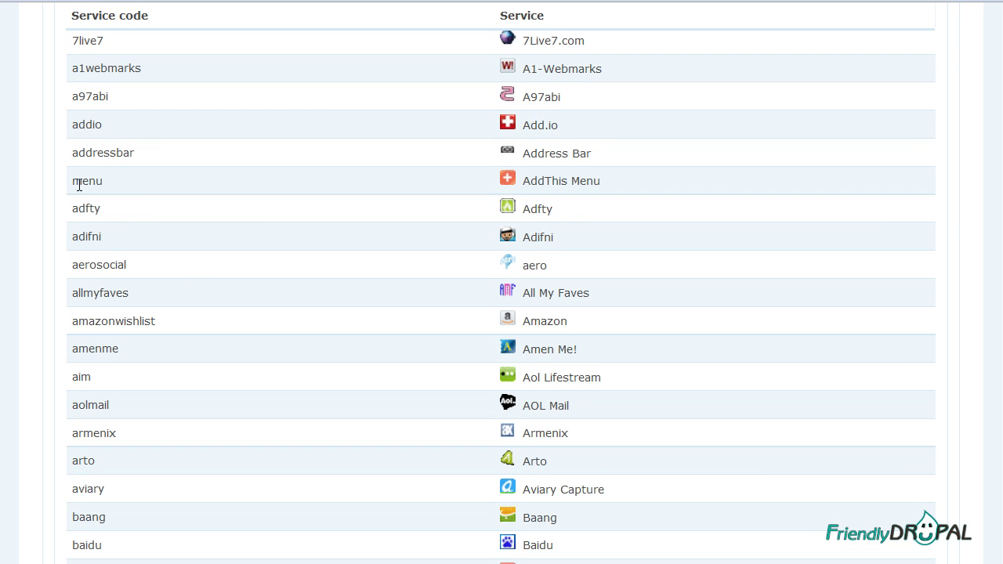
double_click(79, 181)
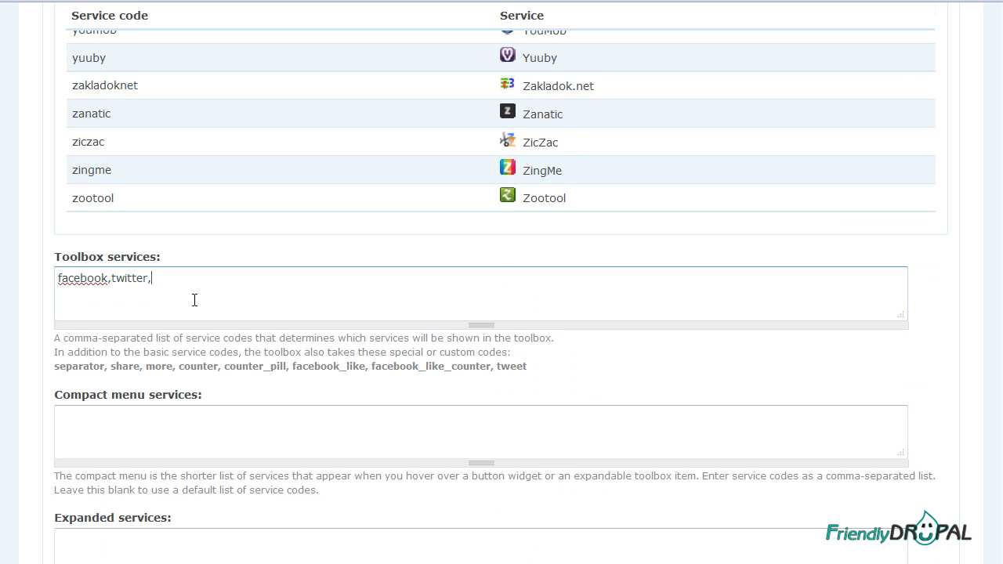
text(menu)
scroll(195, 300, down, 3)
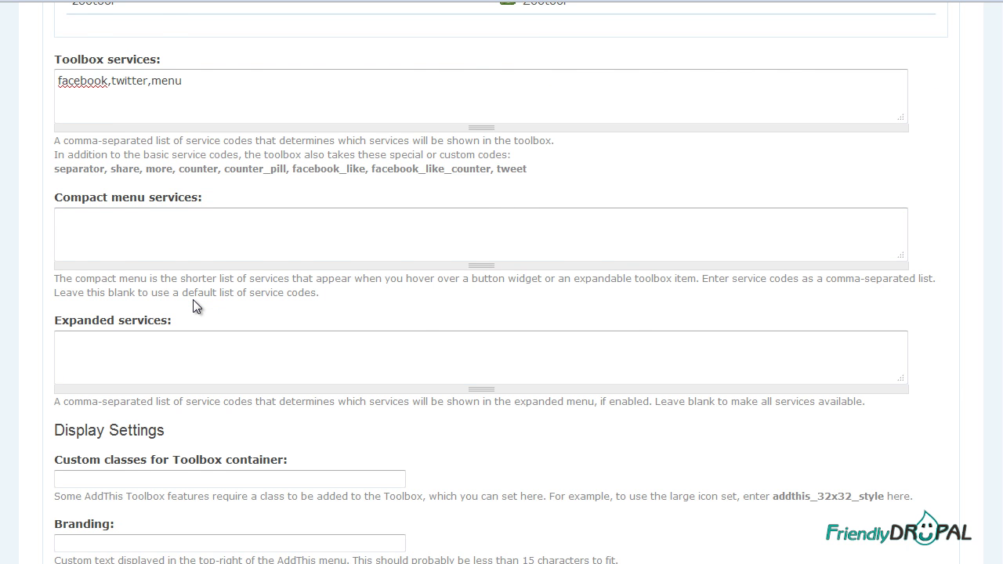
scroll(192, 299, down, 7)
- Save the AddThis configuration with toolbox services facebook,twitter,menu
scroll(670, 332, down, 3)
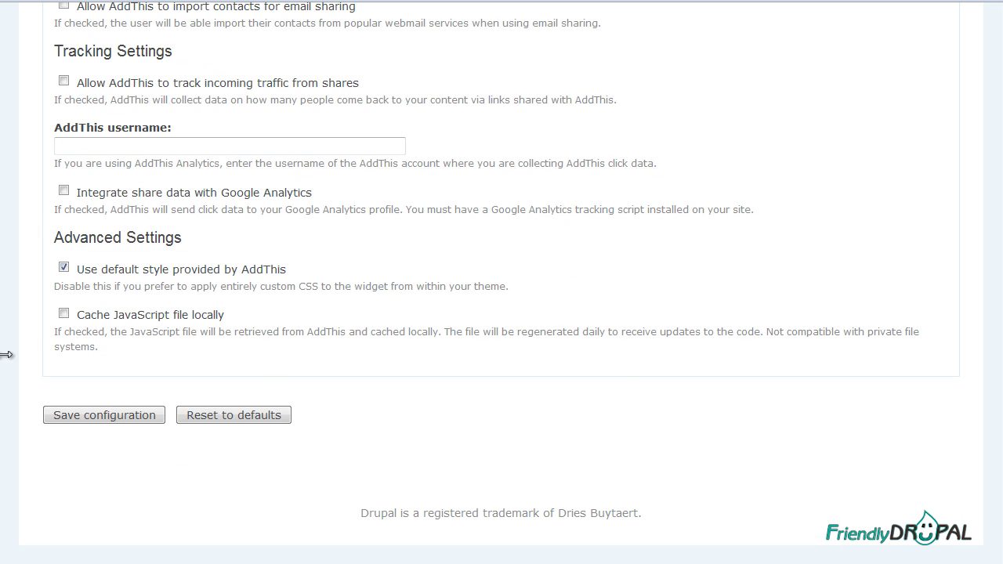
click(102, 417)
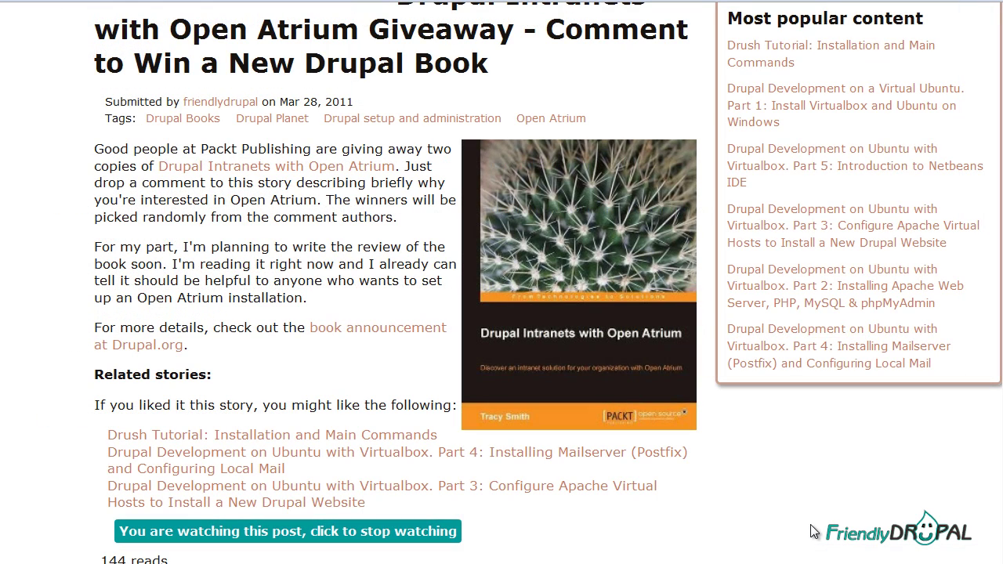
scroll(788, 492, down, 4)
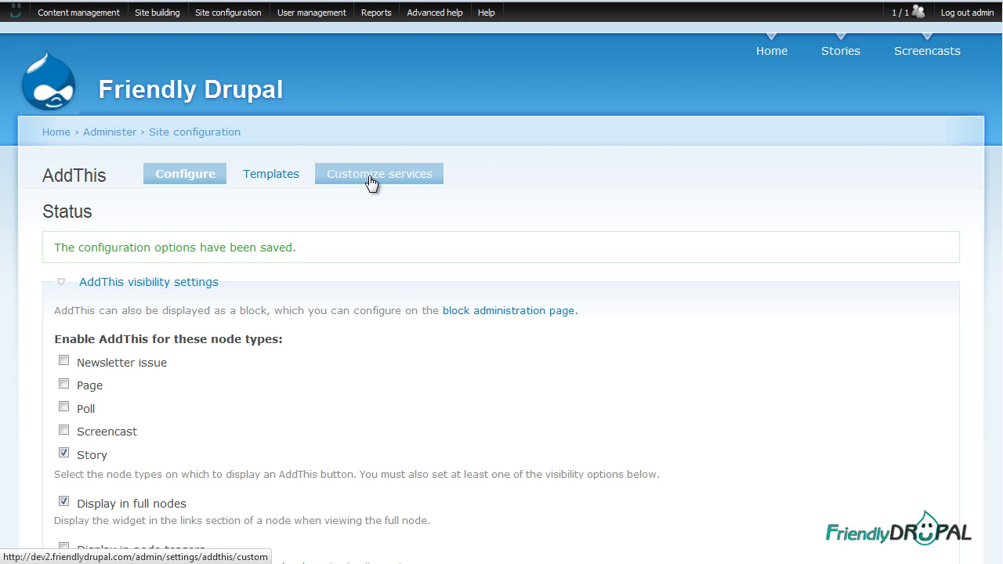
- On Customize services, start a new service customization for the menu service code
click(371, 183)
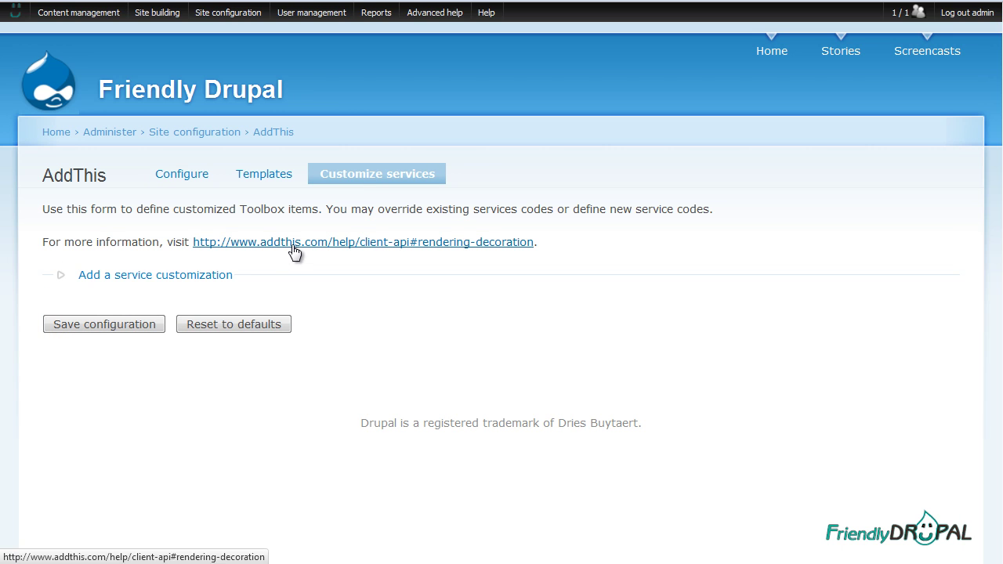
click(196, 282)
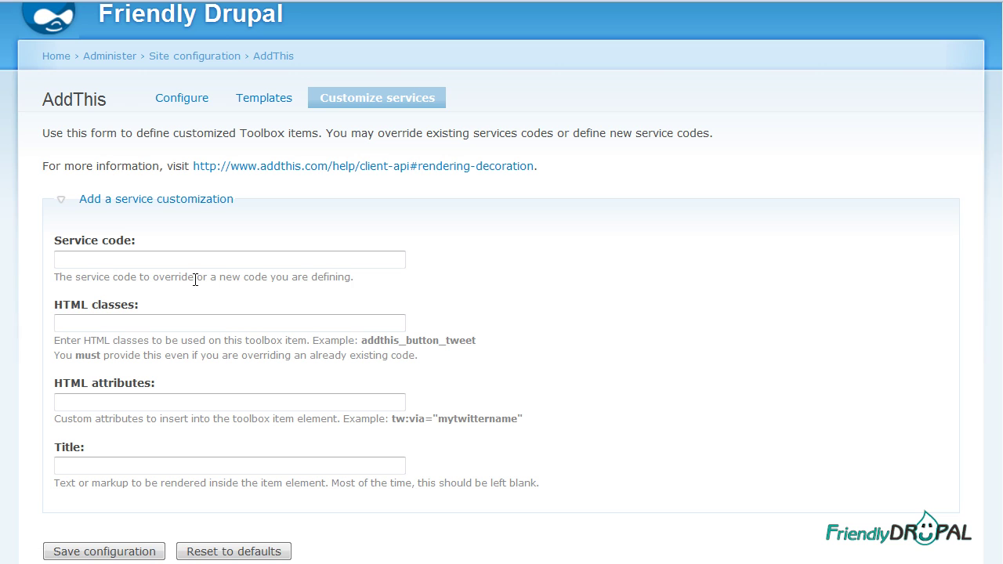
click(150, 258)
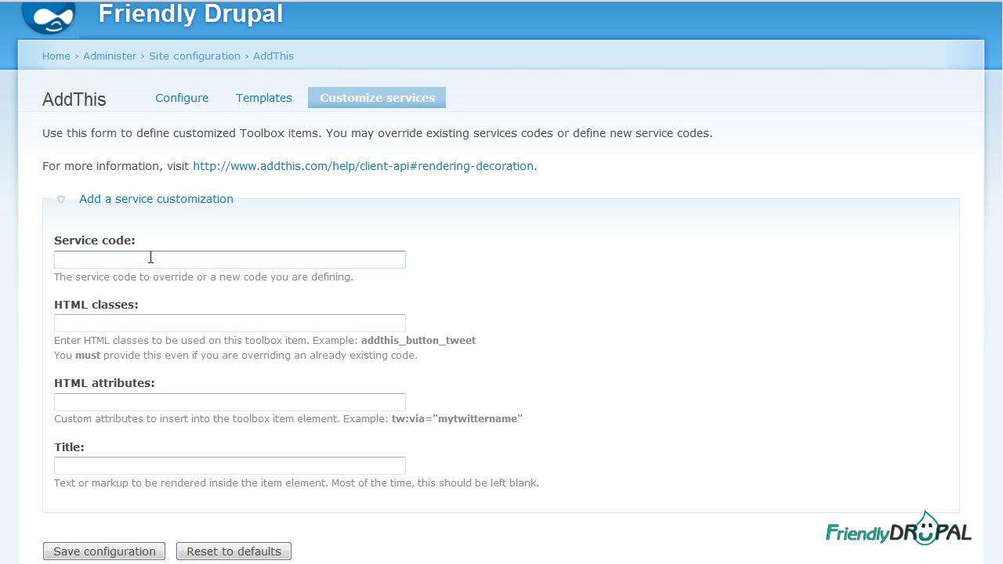
text(menu)
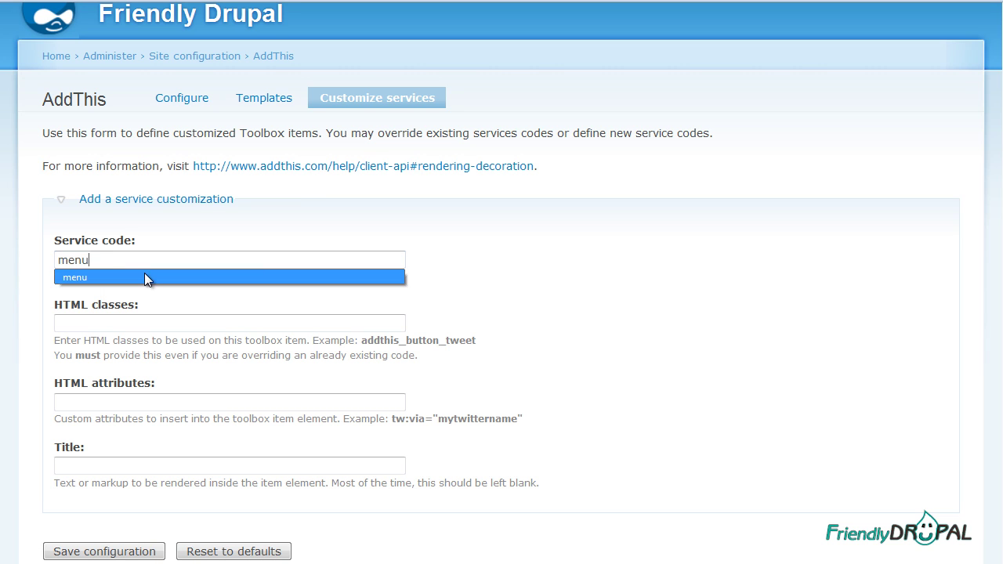
click(144, 273)
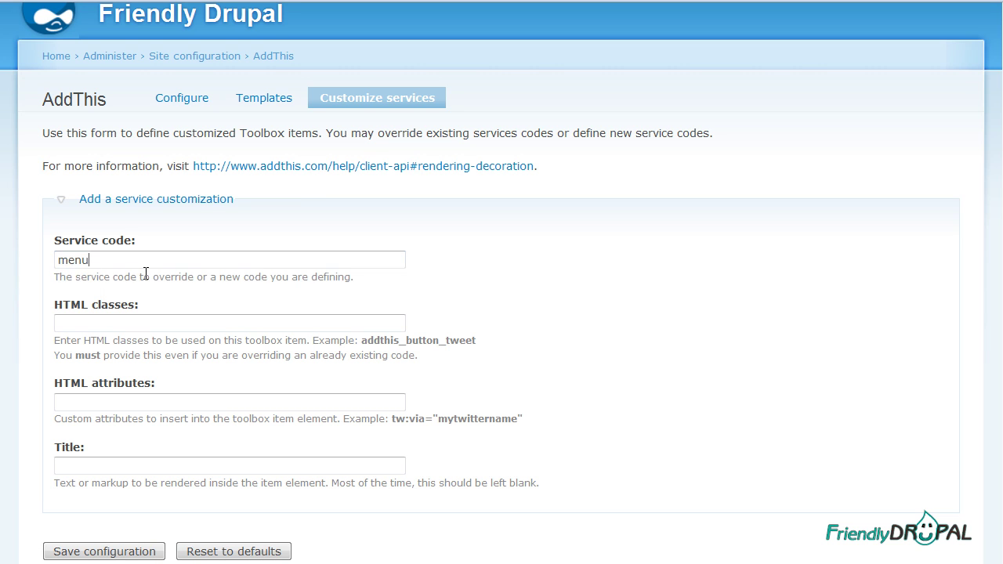
- Give it HTML class addthis_button_compact and title 'Share this story', then save
click(156, 321)
click(158, 341)
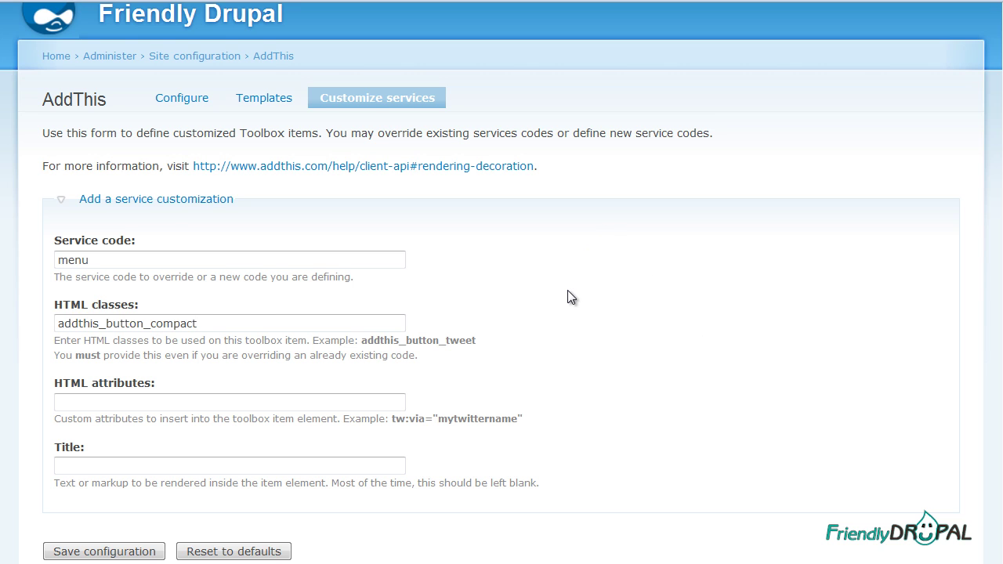
scroll(570, 296, down, 2)
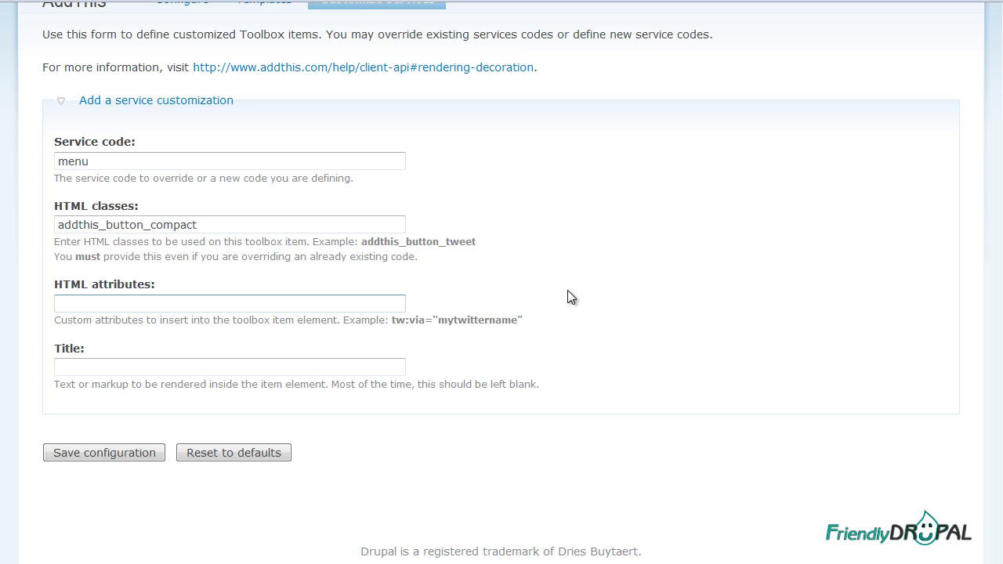
click(286, 366)
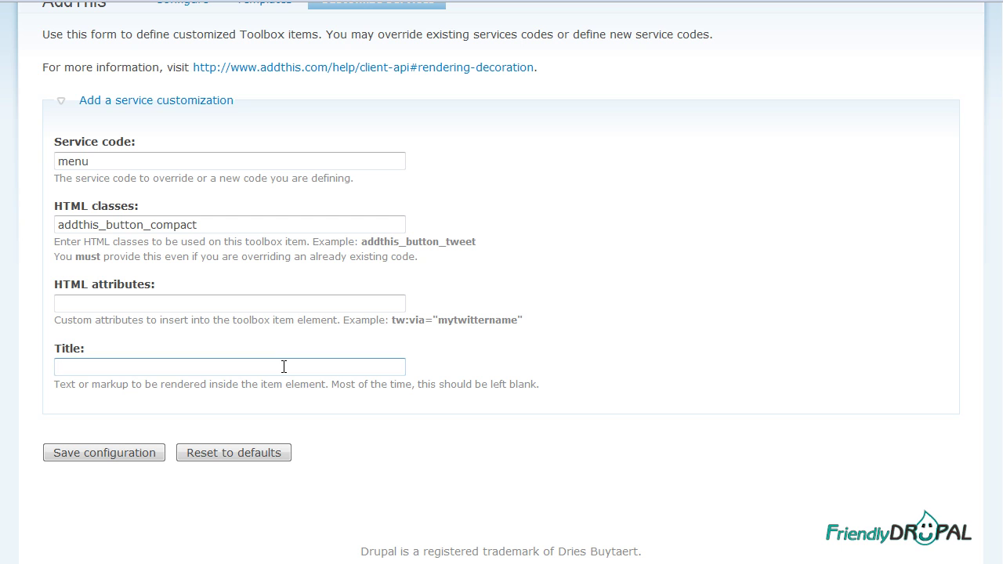
text(Share )
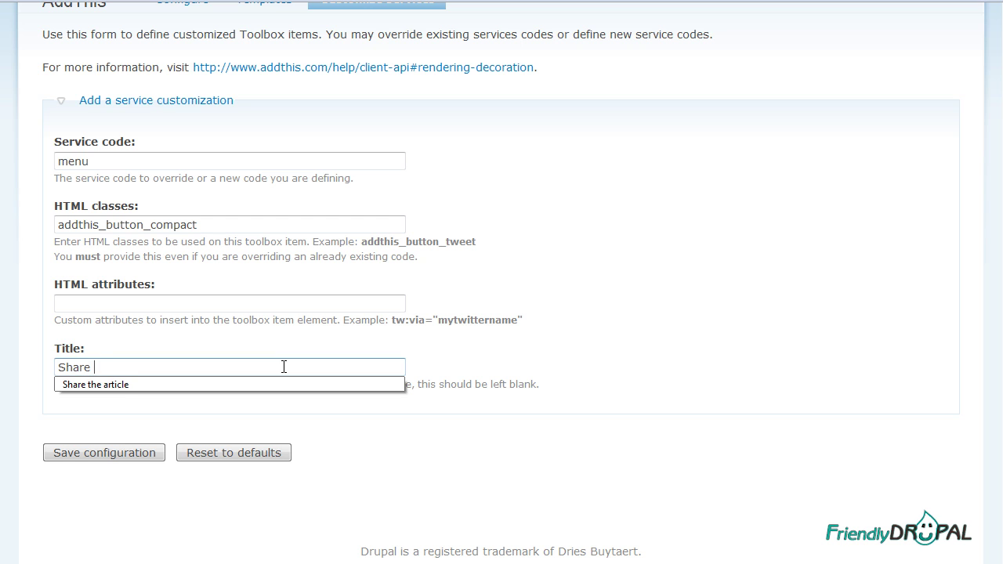
text(this story)
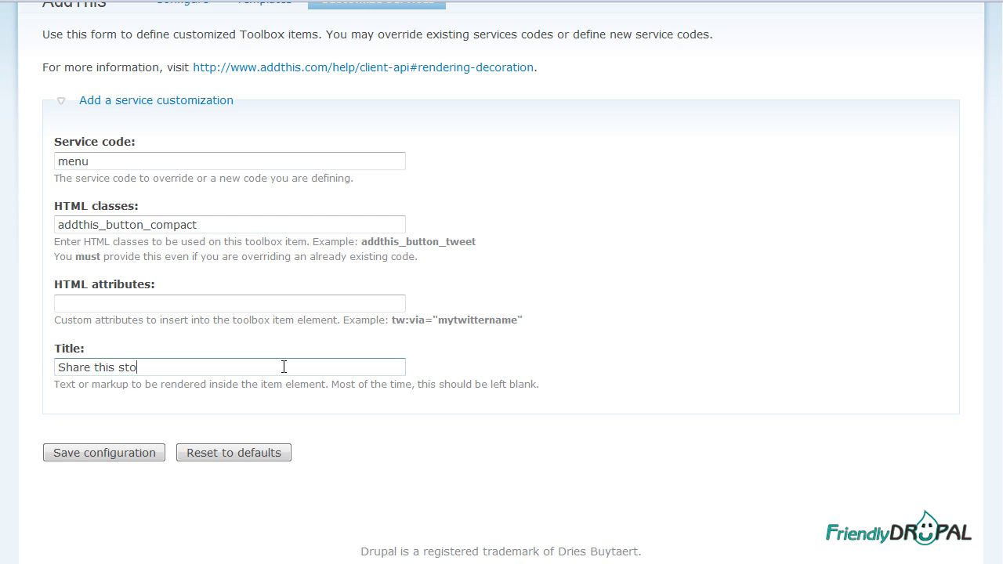
click(118, 460)
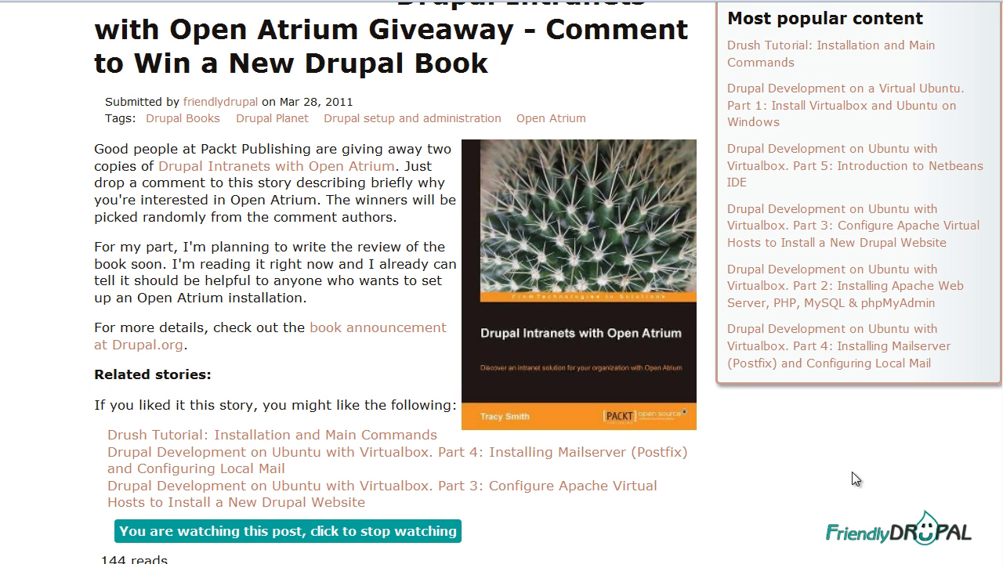
- Open the story's Twitter share popup and inspect the pre-filled tweet text
scroll(821, 473, down, 3)
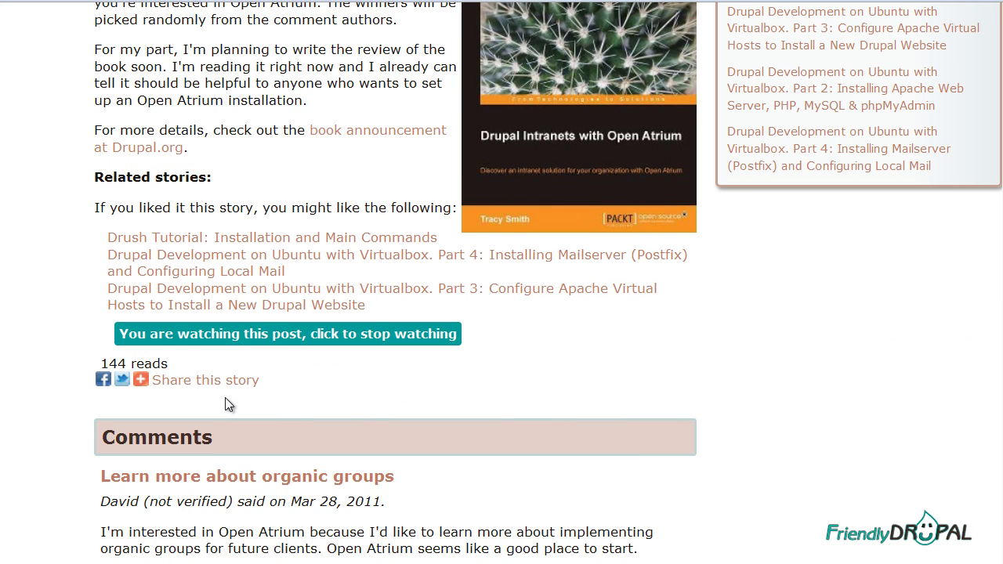
mouse_move(225, 380)
click(122, 379)
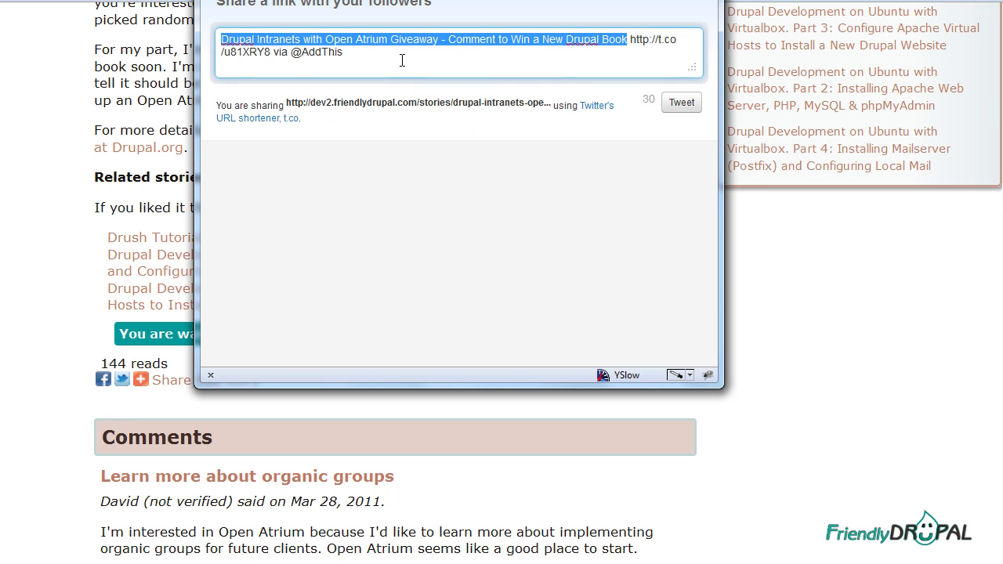
click(402, 60)
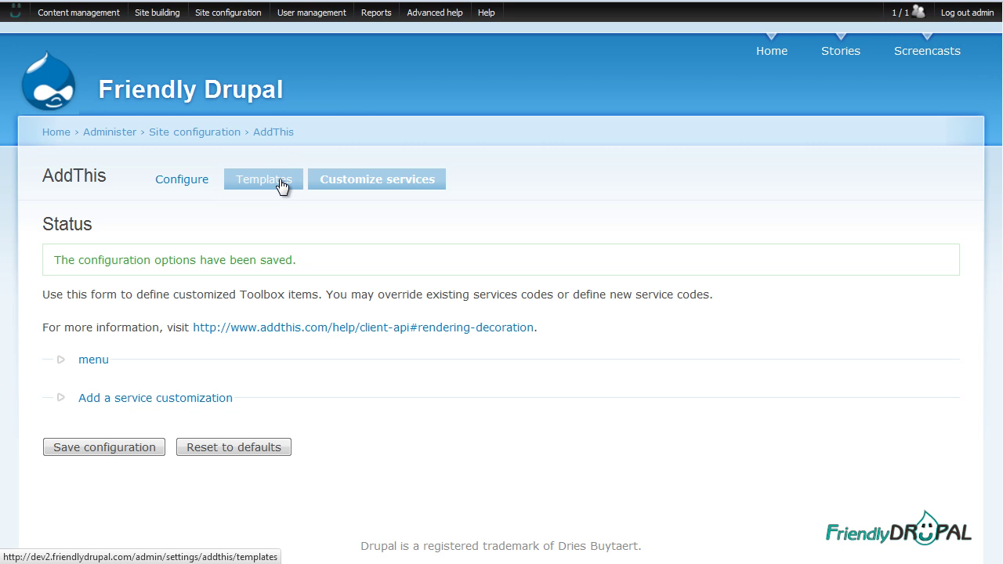
click(282, 187)
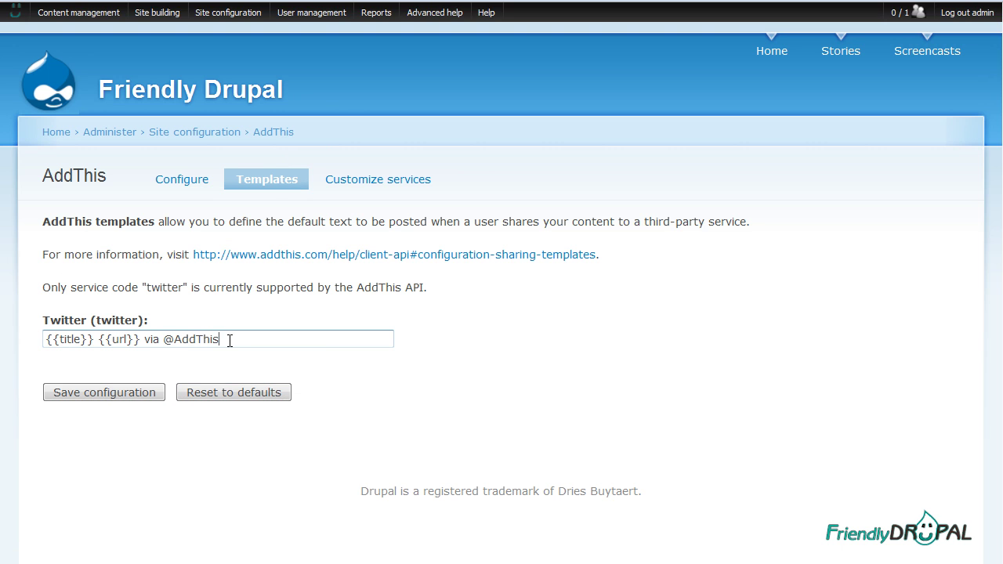
drag(221, 340, 178, 355)
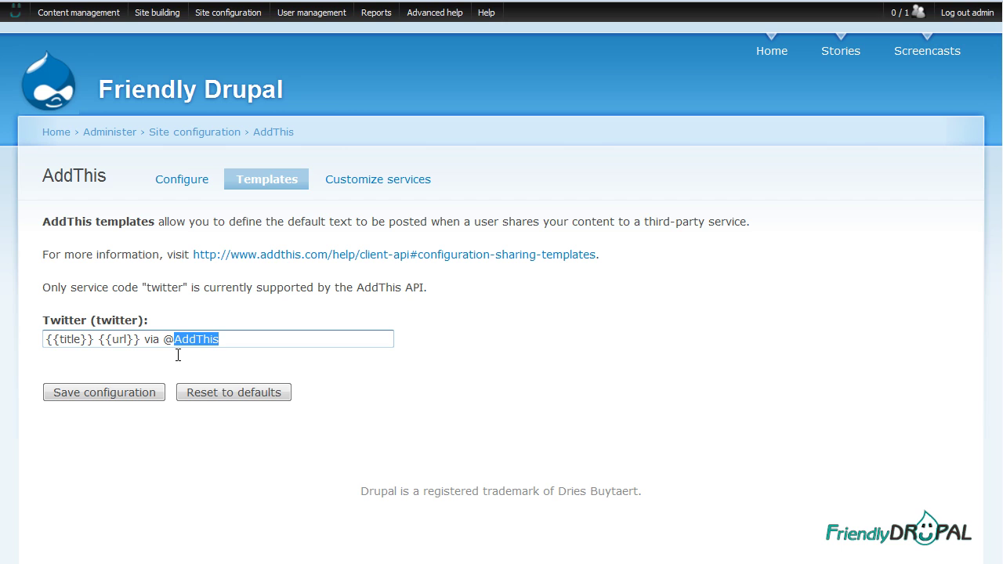
text(f)
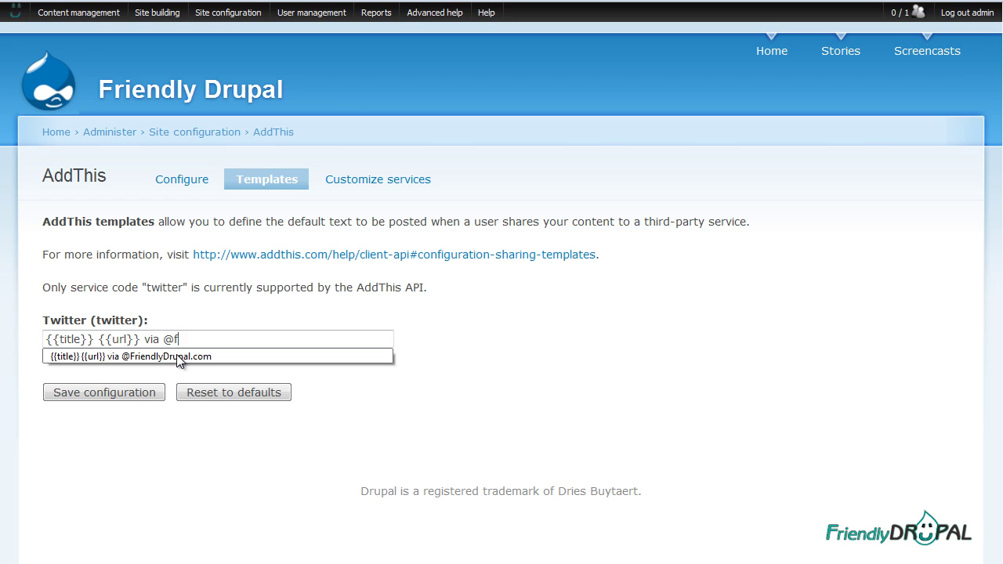
text(riendlydrupal)
click(106, 395)
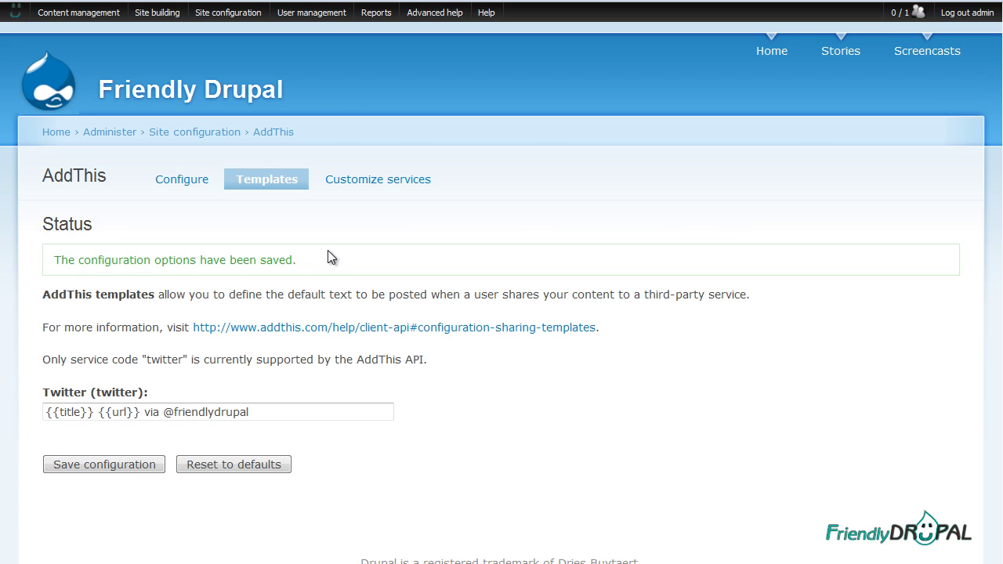
- On the Configure tab, enter addthis_32x32_style as the custom Toolbox container class
click(177, 182)
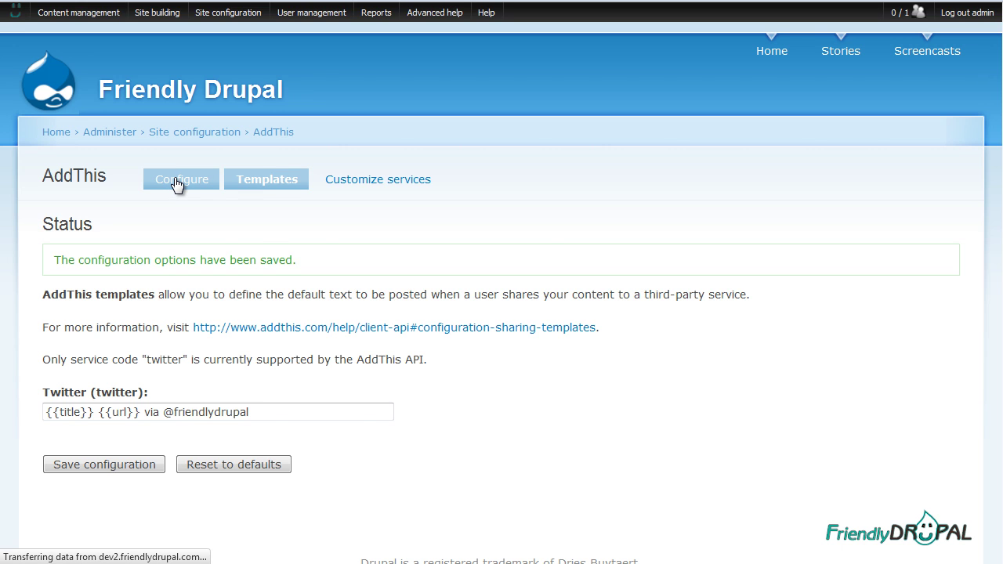
scroll(304, 352, down, 5)
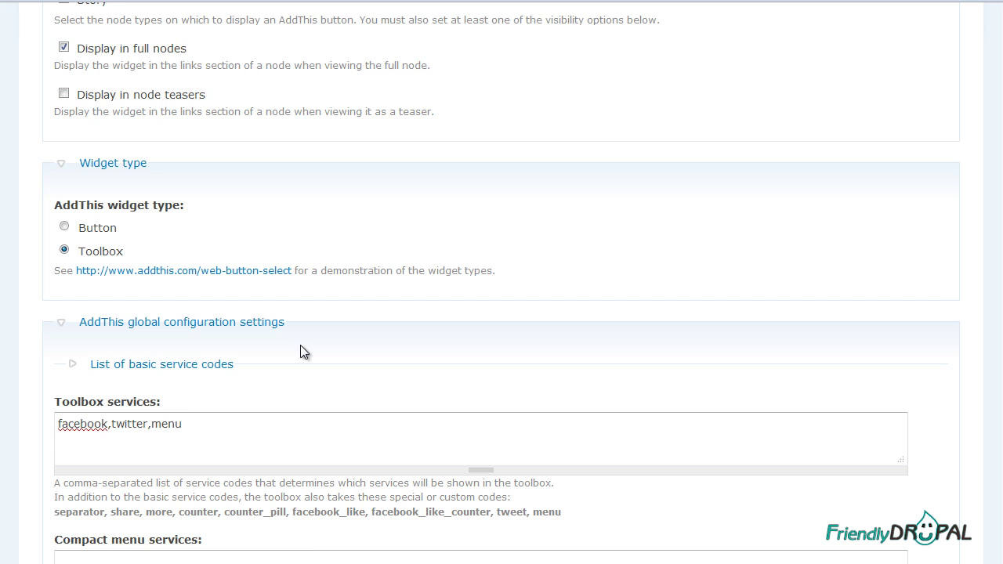
scroll(301, 346, down, 4)
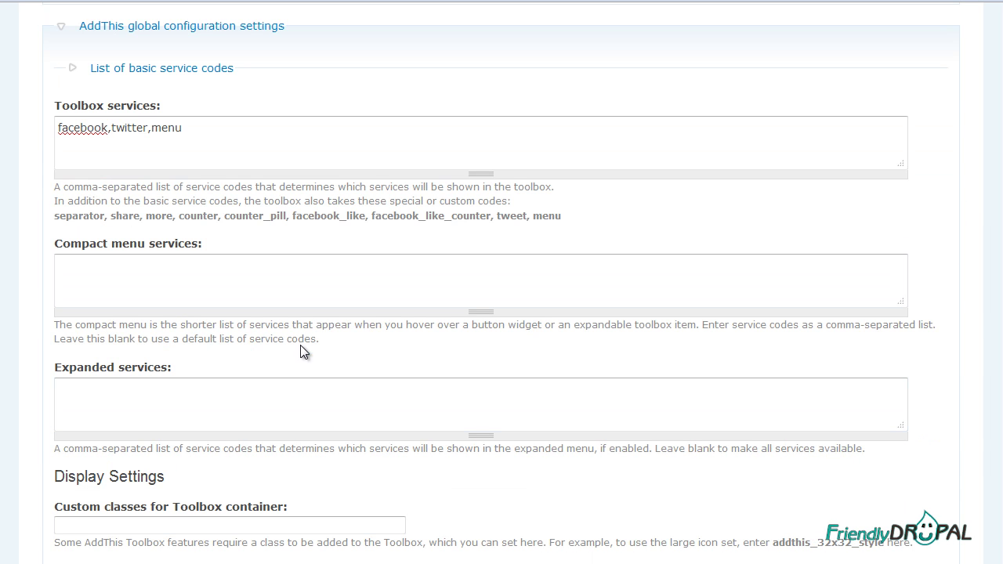
click(258, 277)
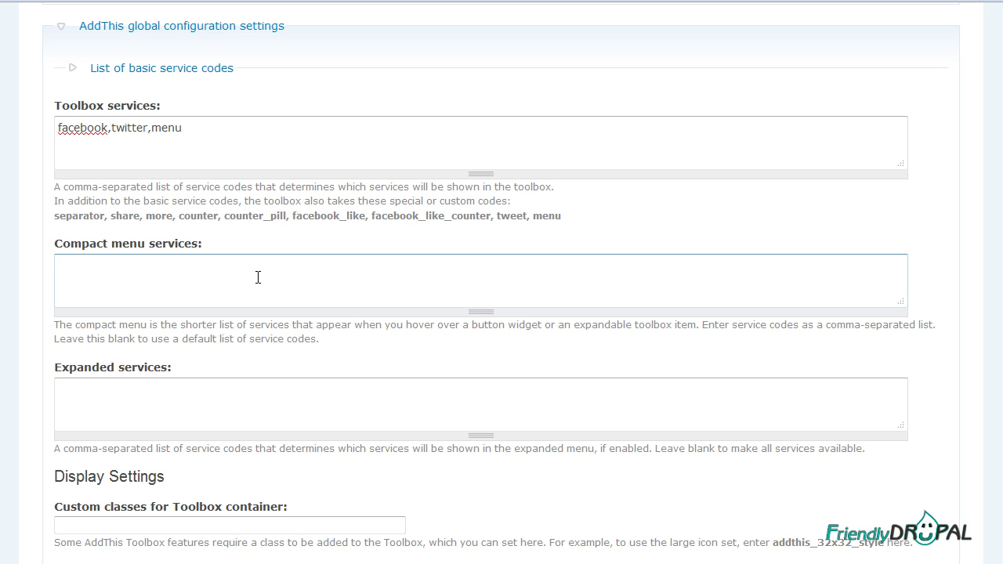
click(251, 392)
scroll(252, 411, down, 3)
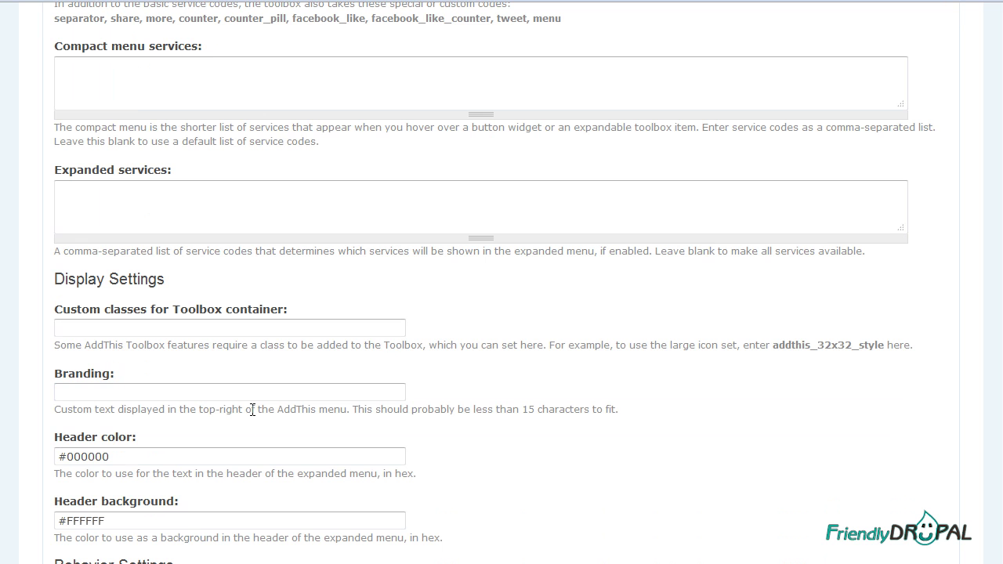
click(234, 326)
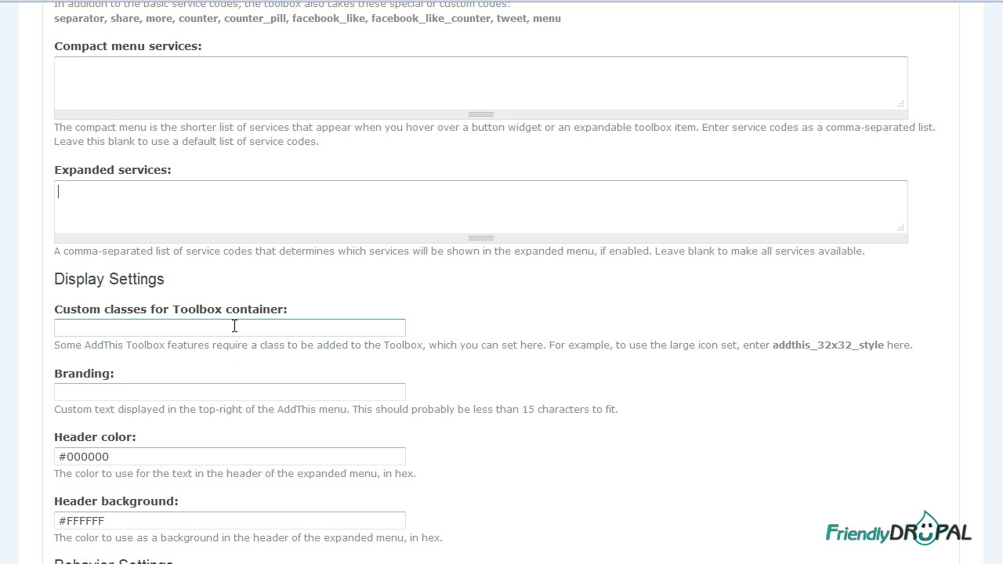
click(233, 323)
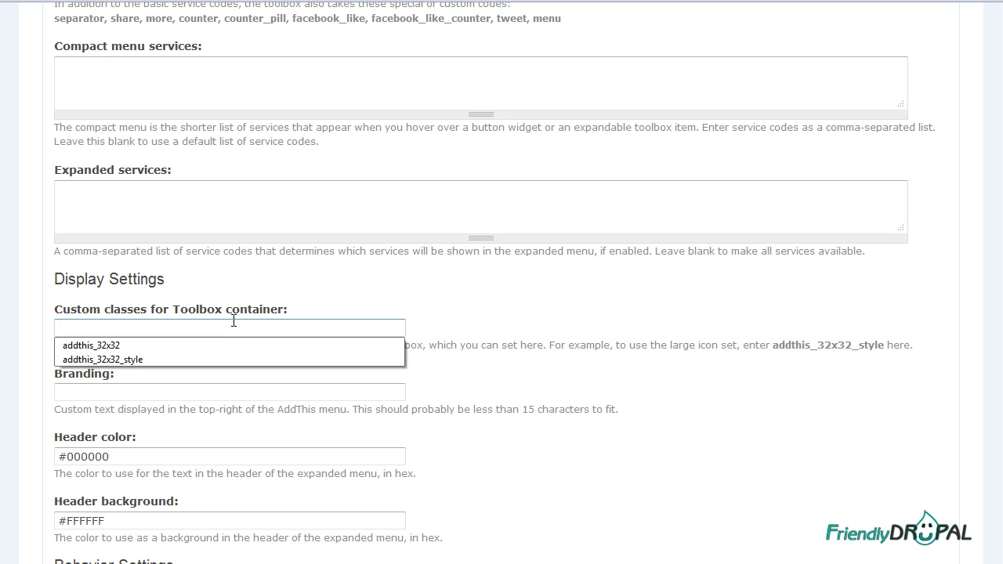
click(228, 360)
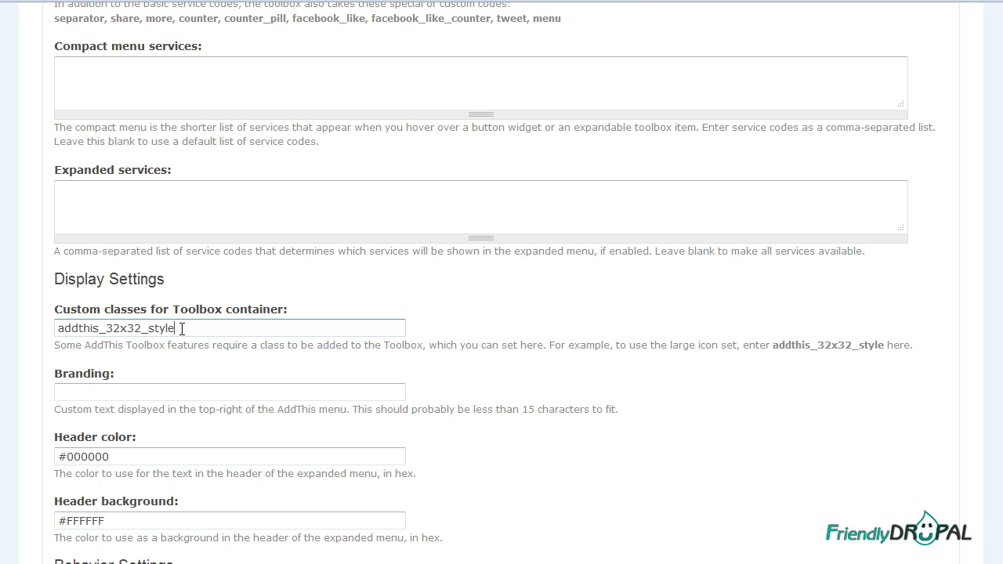
- Set the hover delay to 15 ms and save the configuration
scroll(182, 329, down, 3)
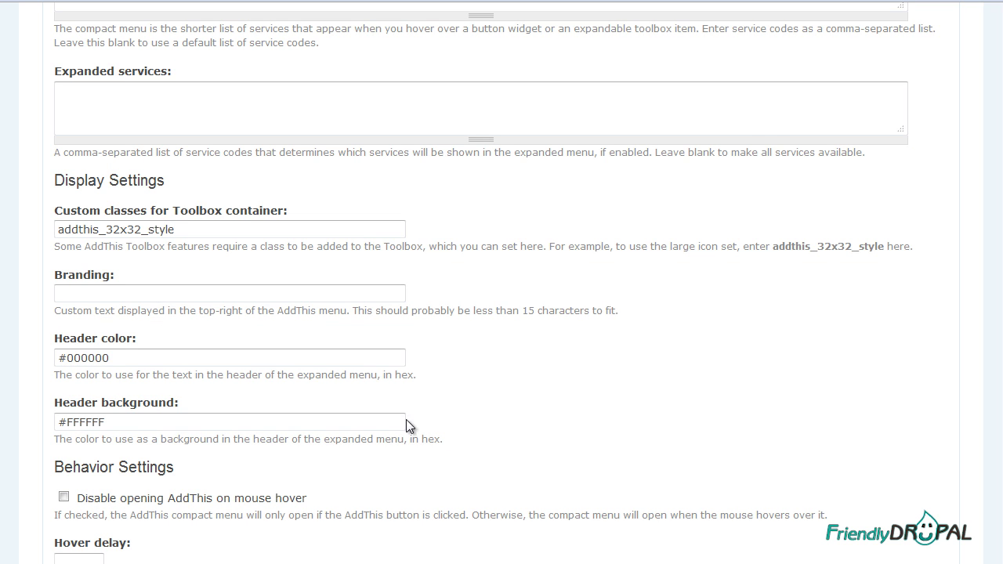
scroll(563, 388, down, 9)
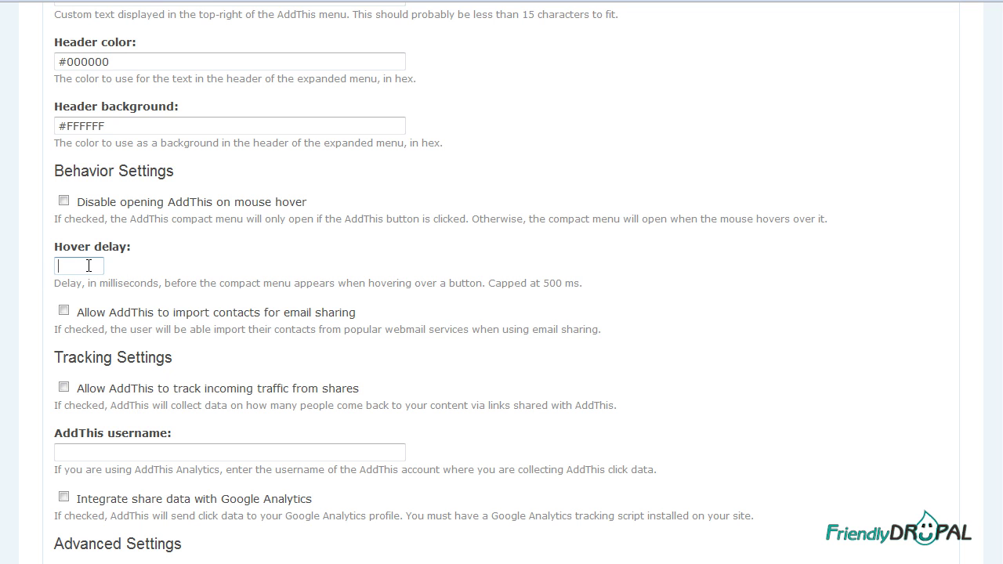
text(1)
key(BackSpace)
text(15)
scroll(760, 373, down, 2)
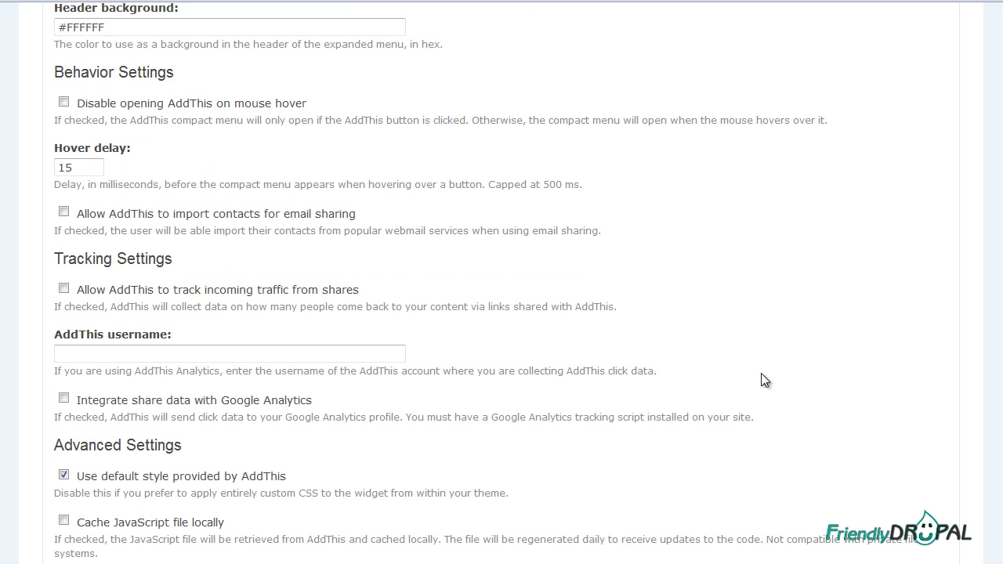
scroll(761, 372, down, 5)
click(72, 419)
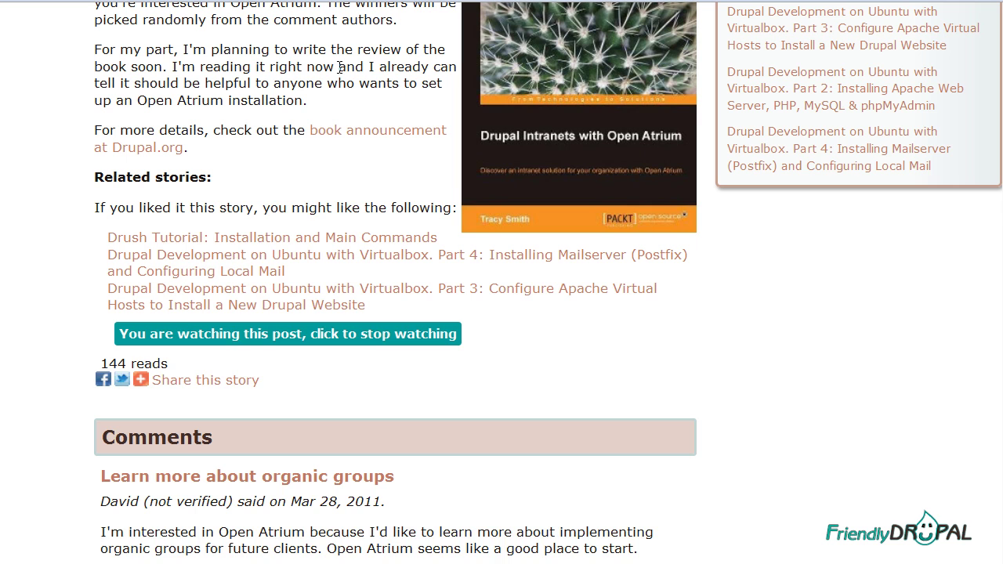
- Open the story's + share icon and browse the full Bookmark & Share service list
mouse_move(246, 385)
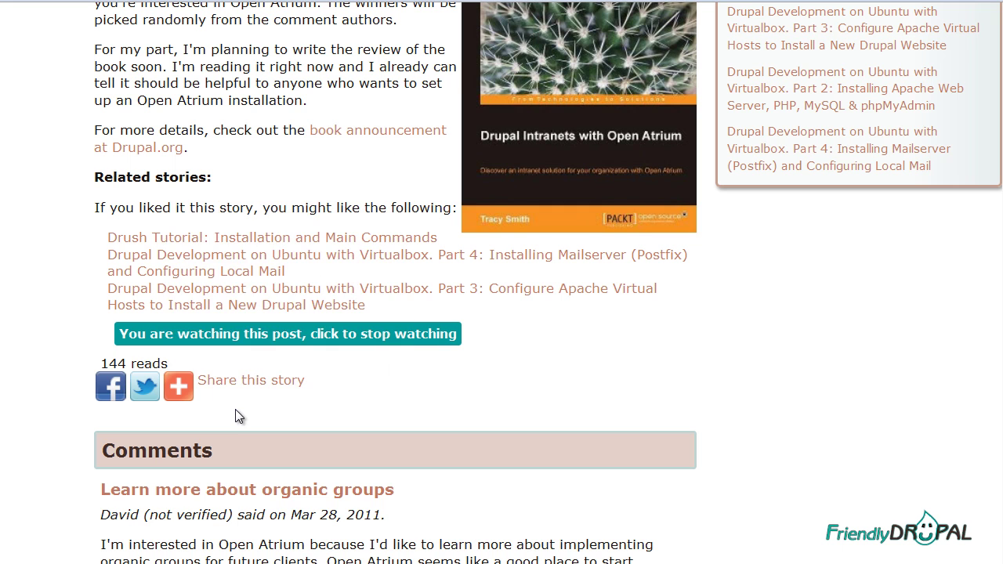
click(180, 391)
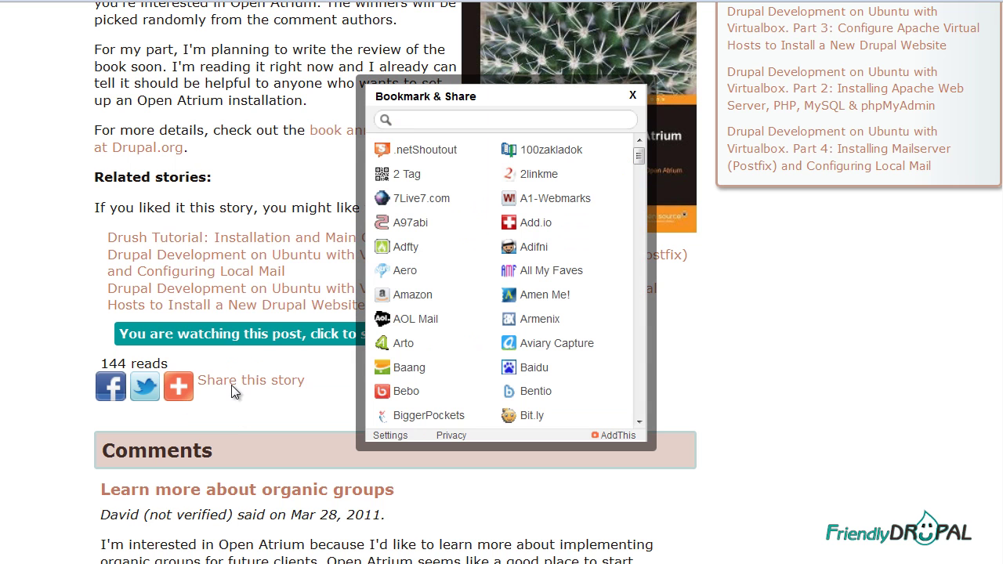
scroll(532, 296, down, 3)
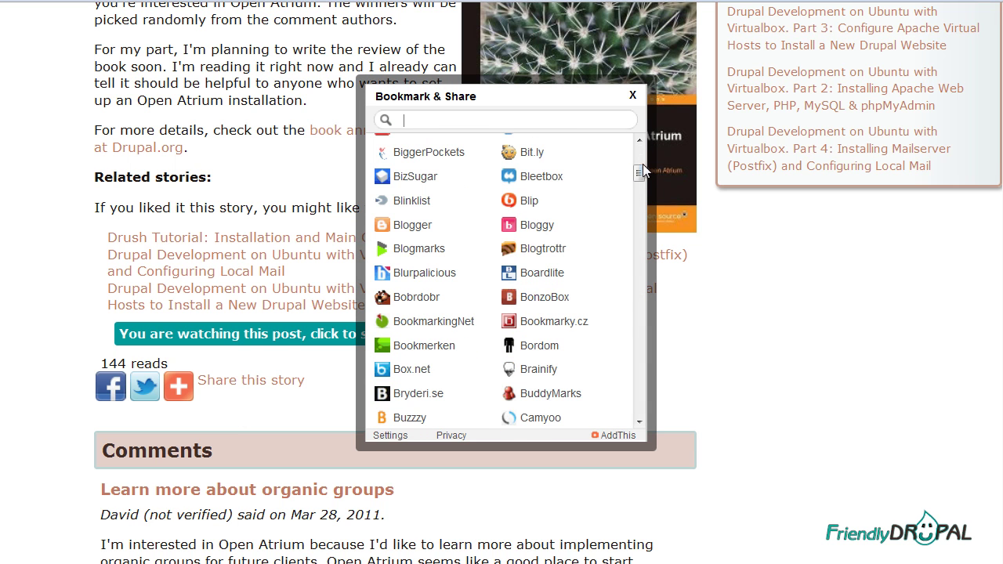
drag(638, 172, 627, 192)
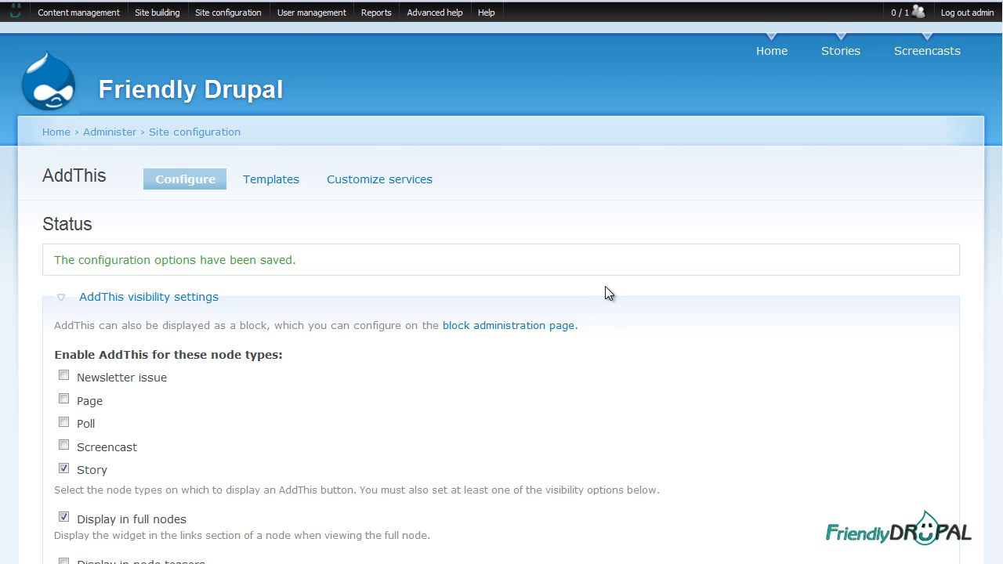
- Scroll the AddThis Configure page to the Toolbox services field showing facebook,twitter,menu
scroll(607, 283, down, 5)
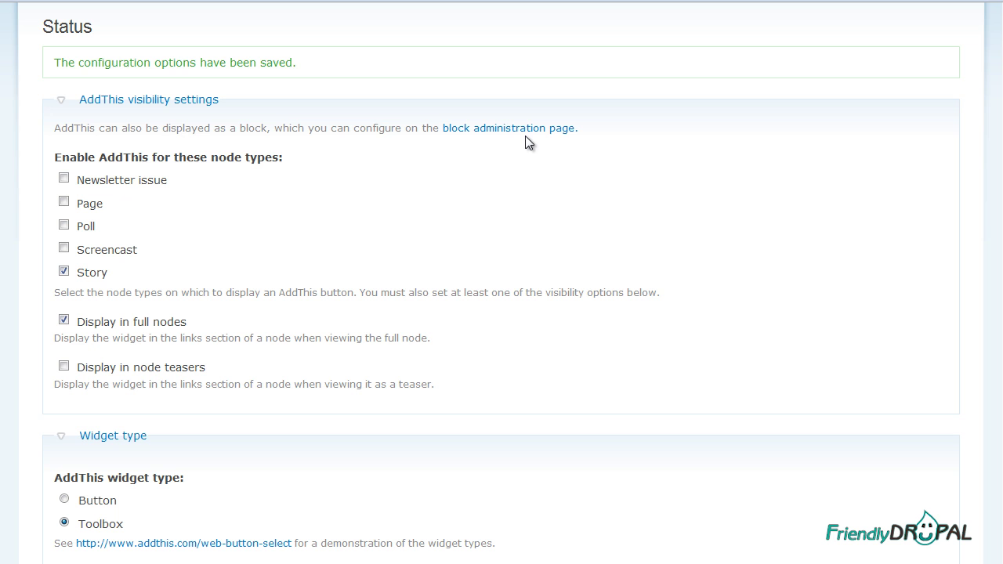
scroll(526, 244, down, 5)
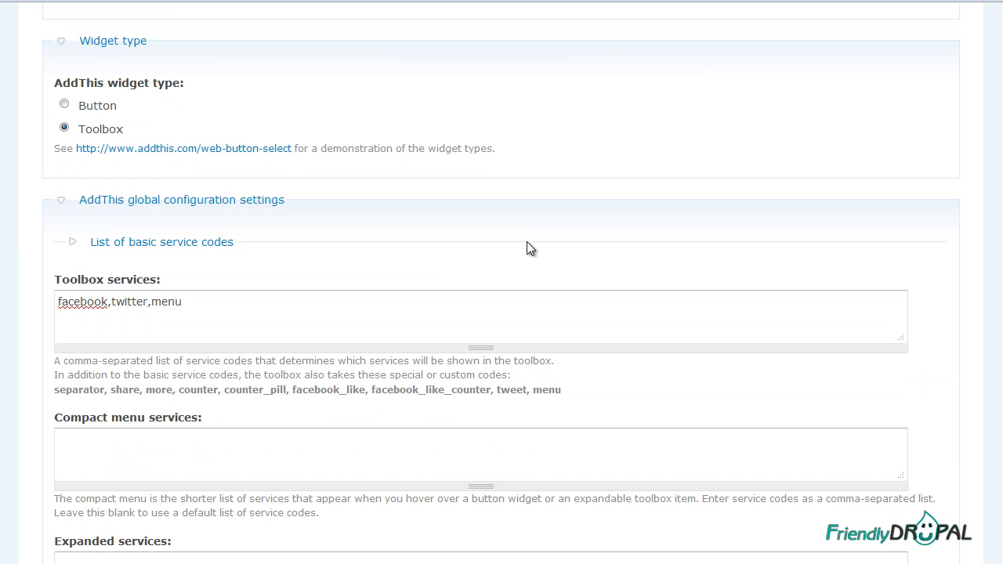
scroll(528, 248, down, 3)
scroll(307, 243, up, 2)
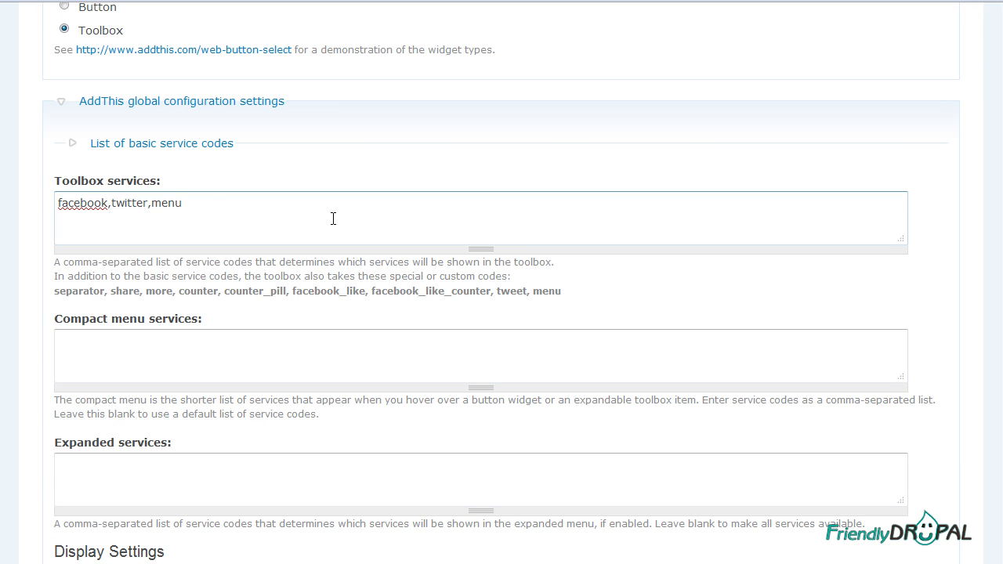